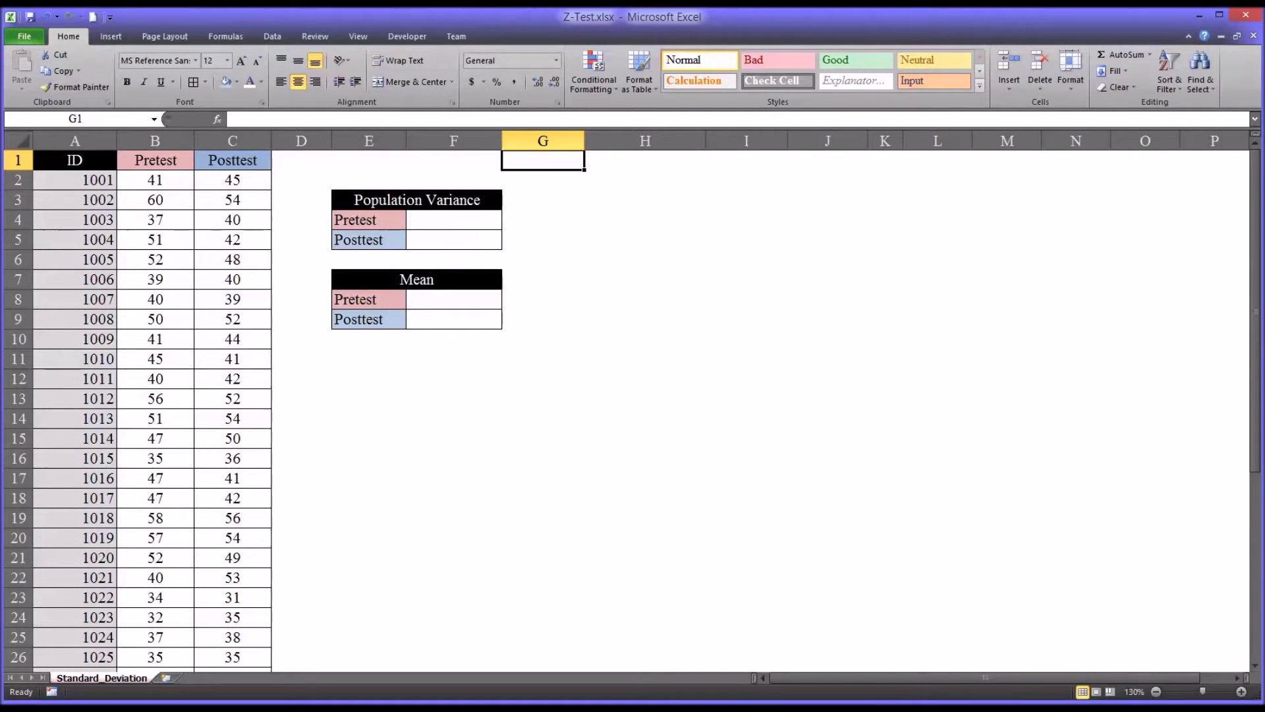
- Open the Data Analysis tools list, close it unused, and go to the workbook's File Info page
click(272, 37)
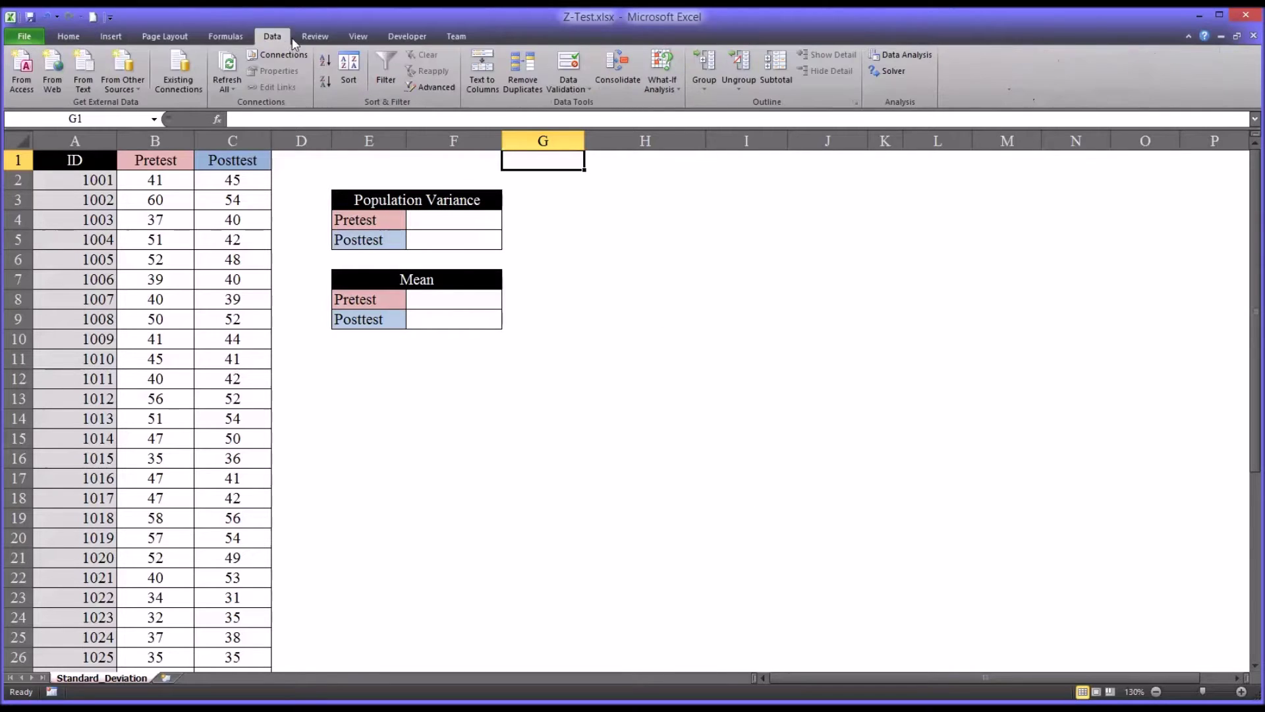
click(907, 58)
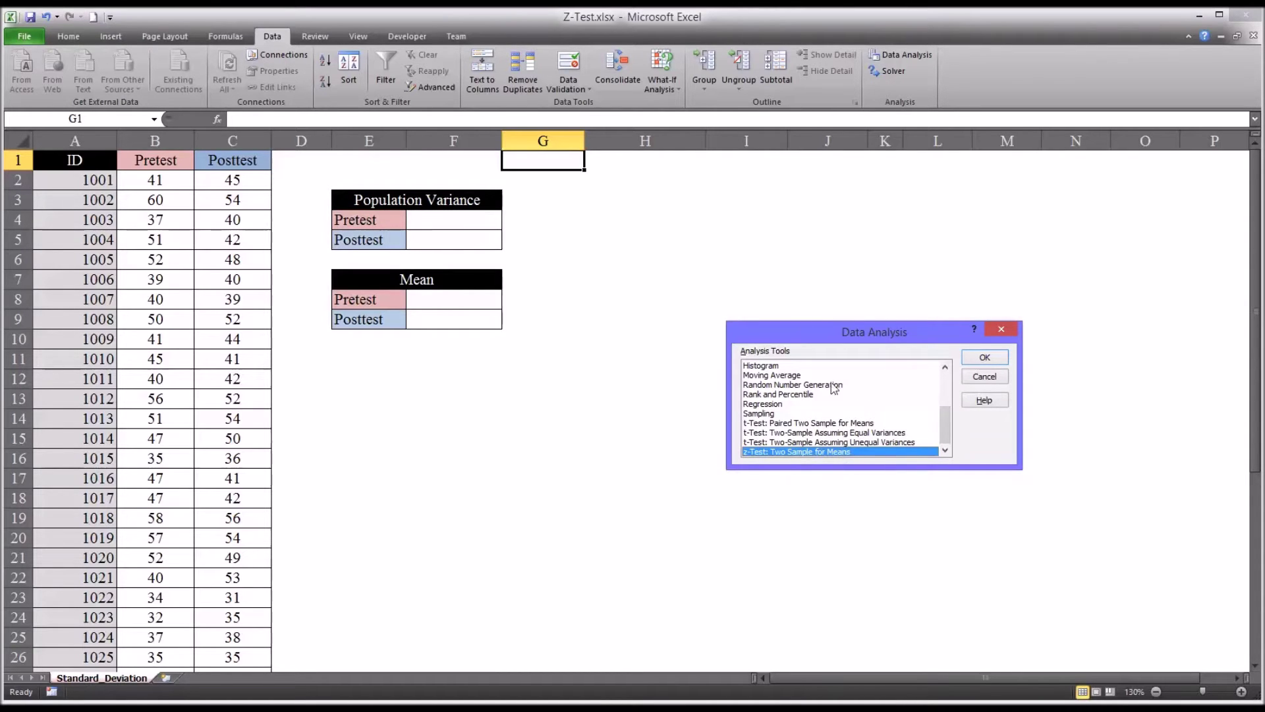
click(996, 331)
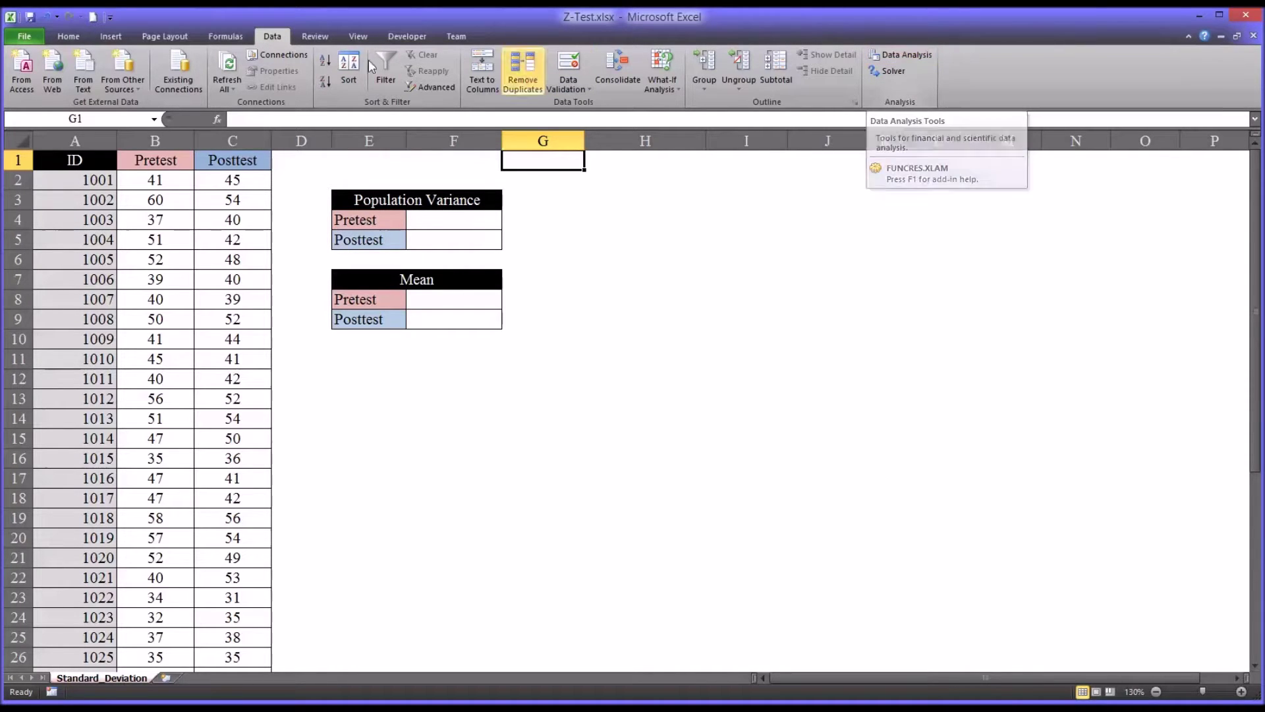
click(27, 37)
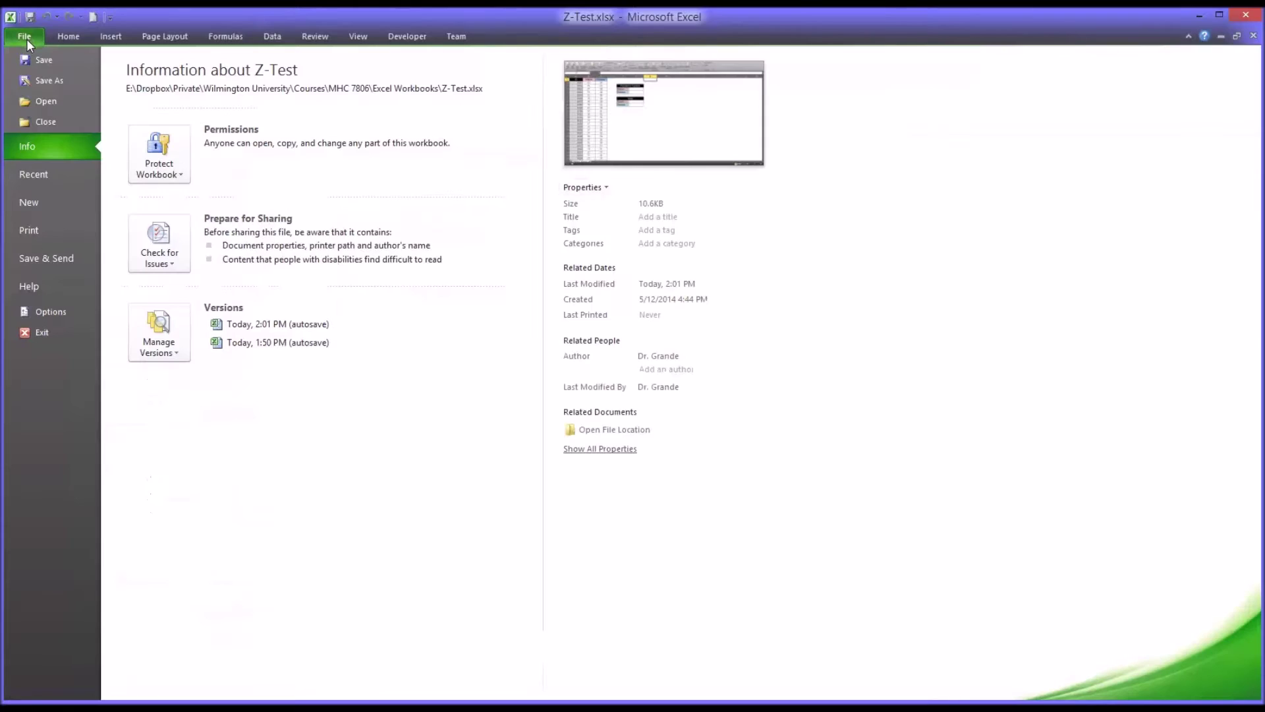
- Enable the Analysis ToolPak in Excel Options' Add-Ins settings and confirm
click(51, 312)
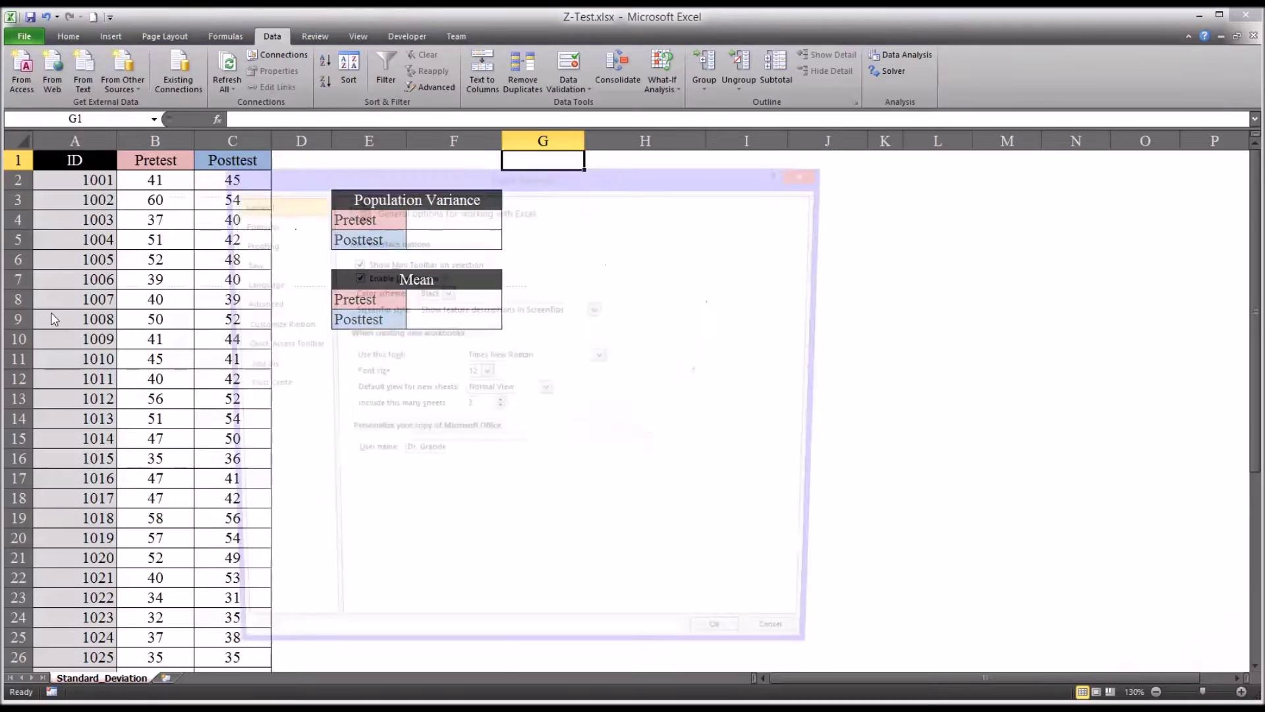
click(267, 366)
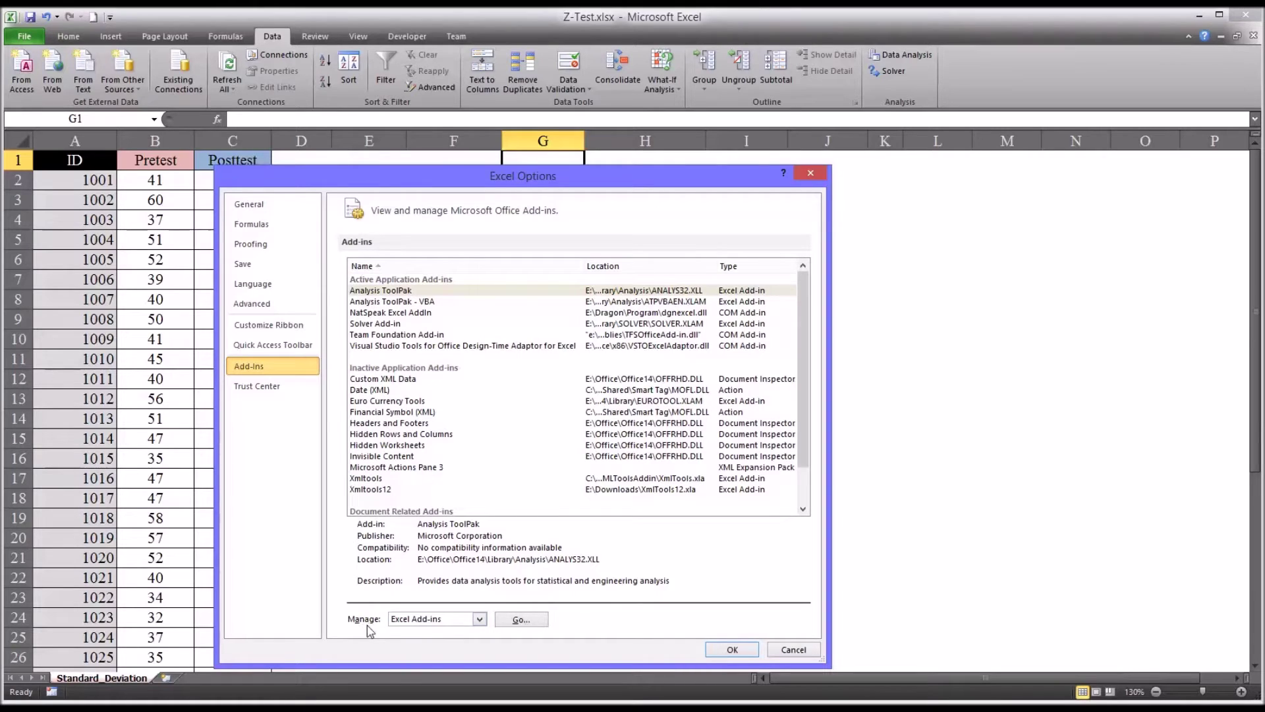
click(522, 621)
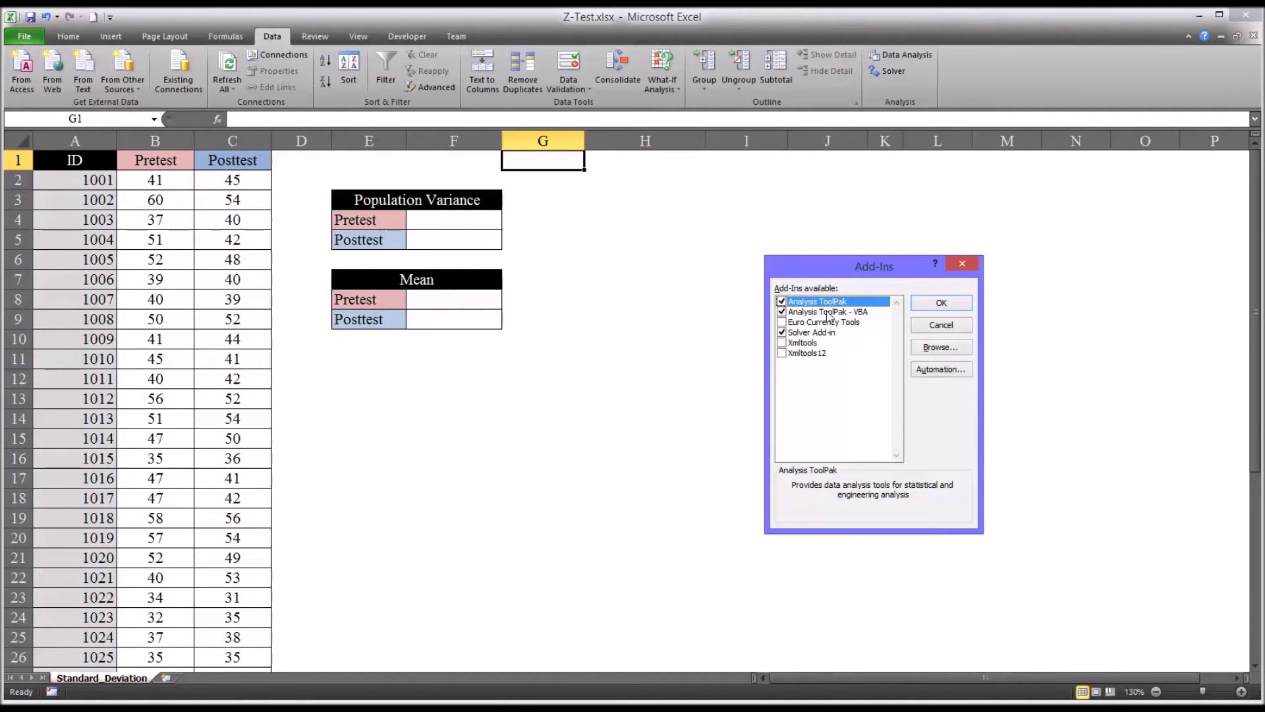
click(782, 302)
click(930, 305)
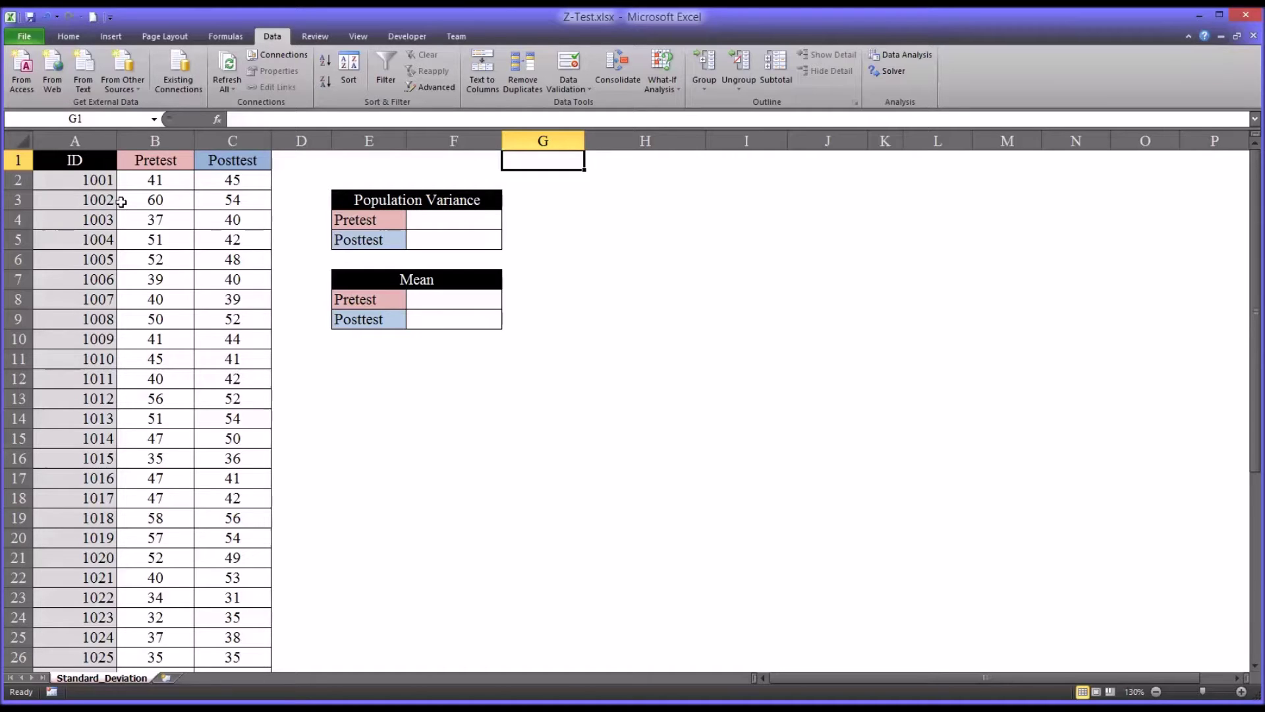
click(79, 158)
key(ctrl+shift+Down)
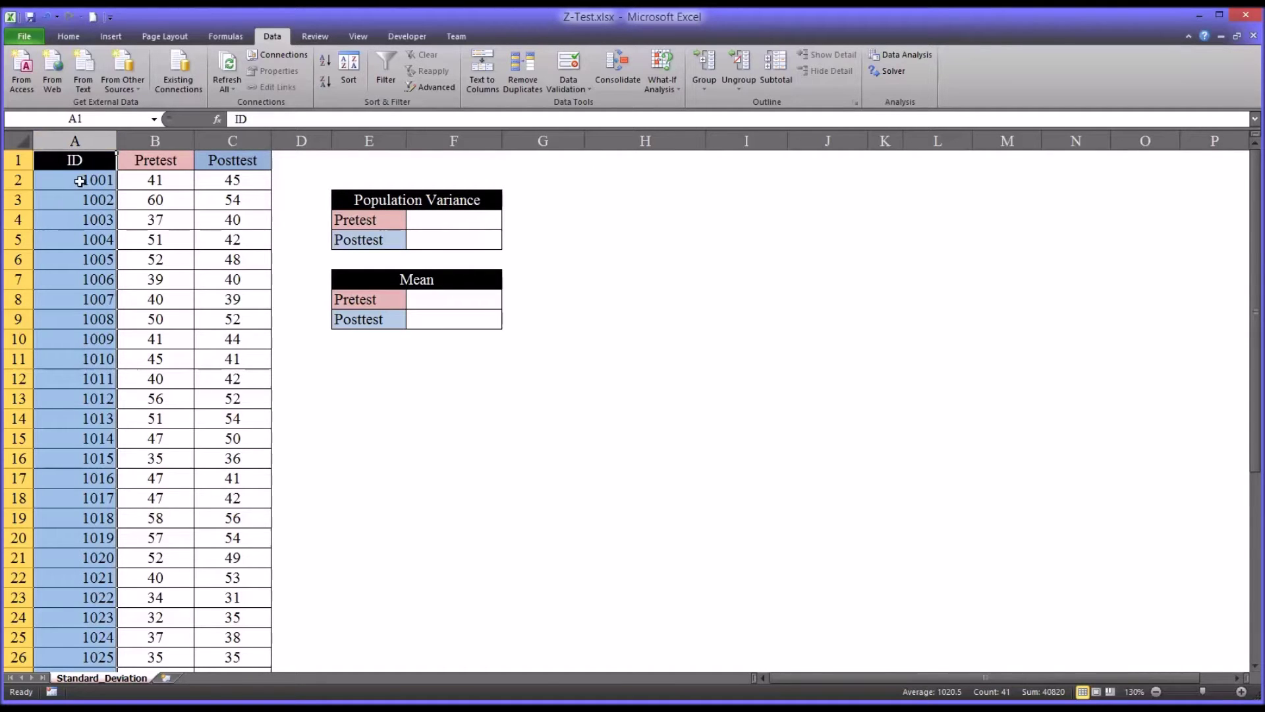
click(76, 179)
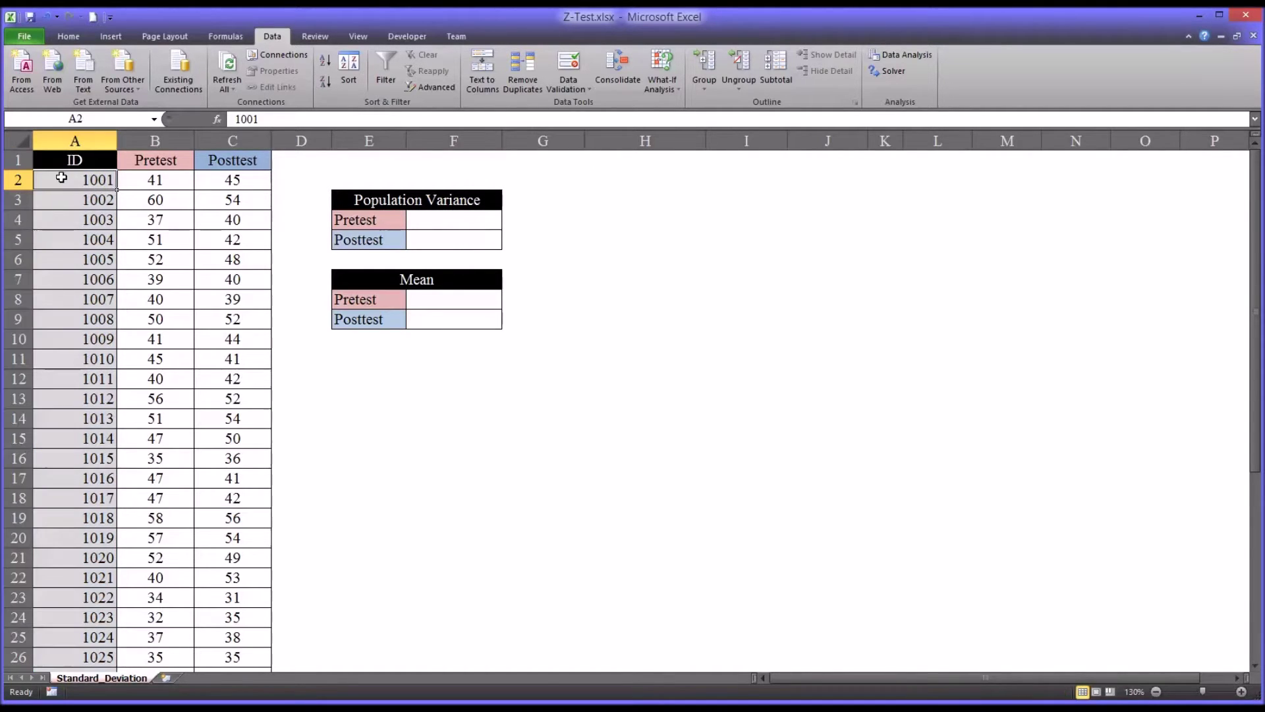
click(152, 183)
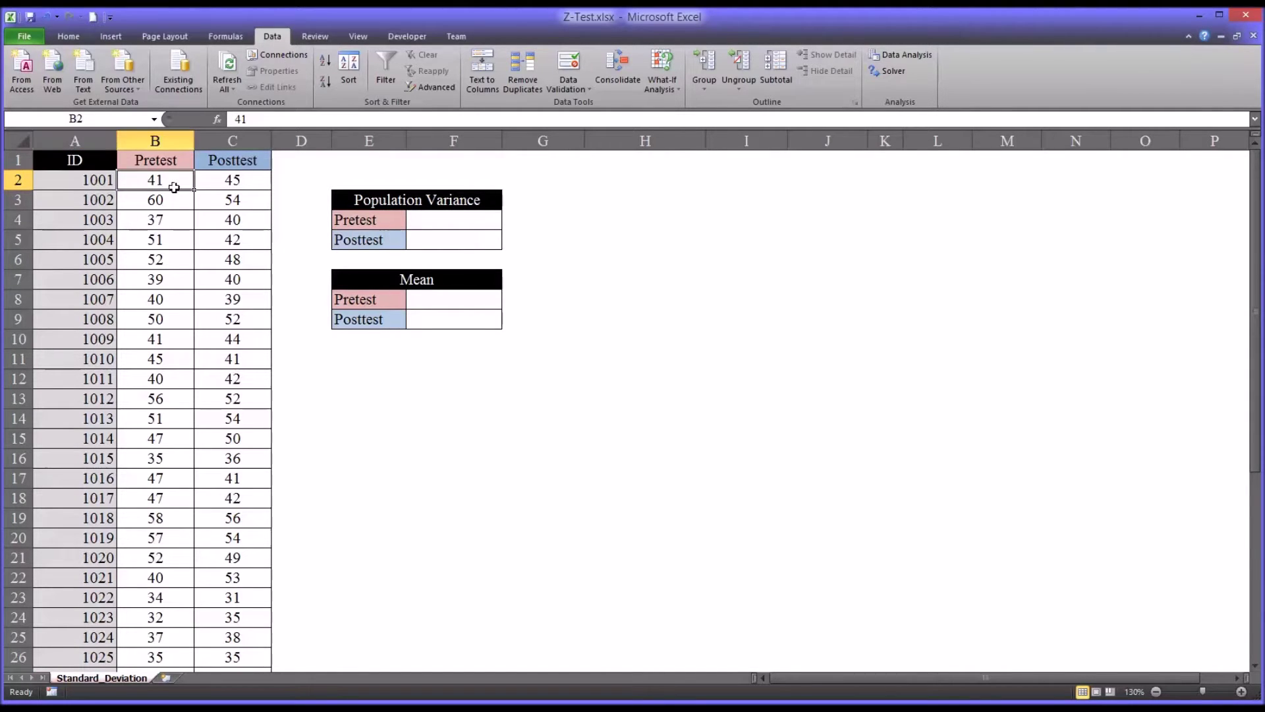
click(218, 184)
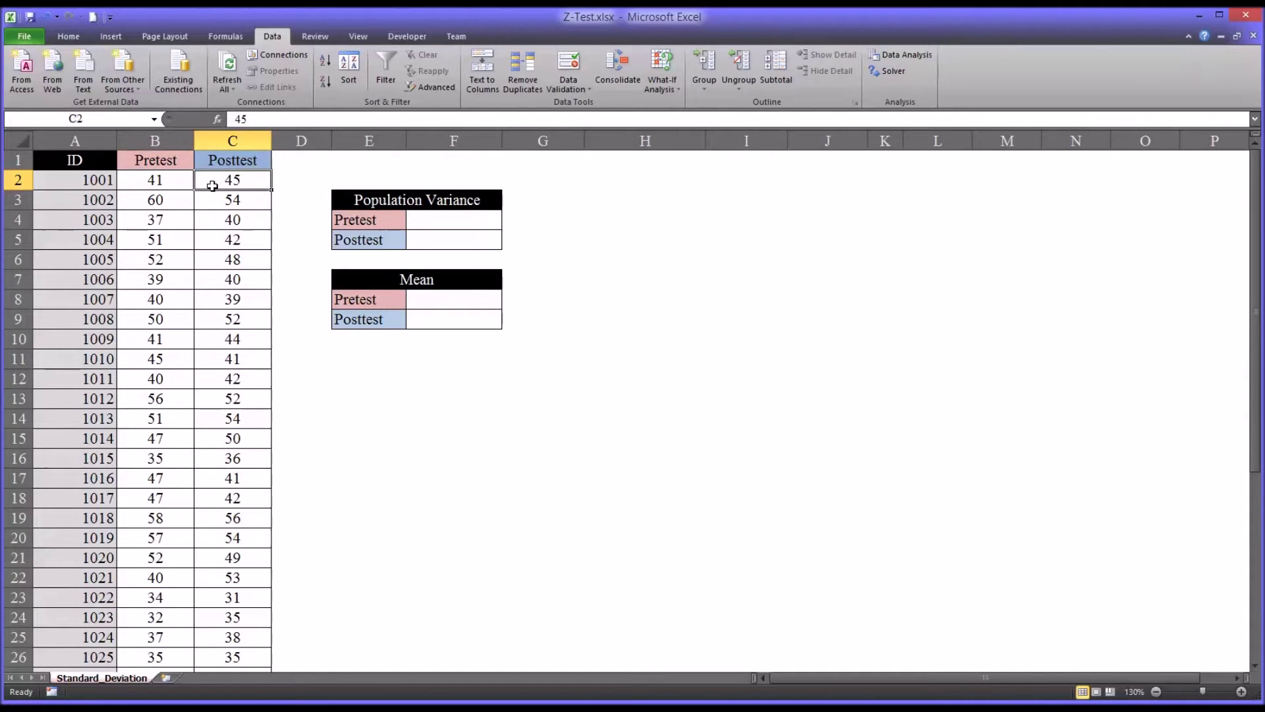
click(164, 182)
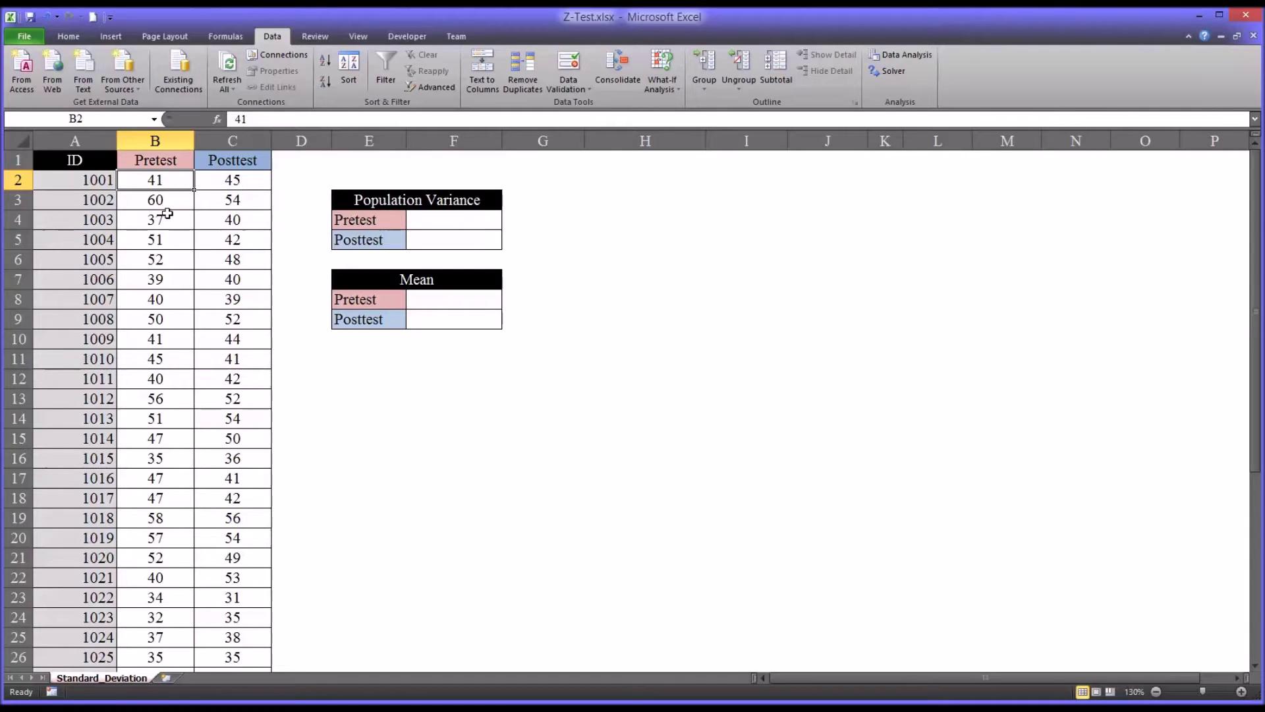
click(165, 141)
click(214, 142)
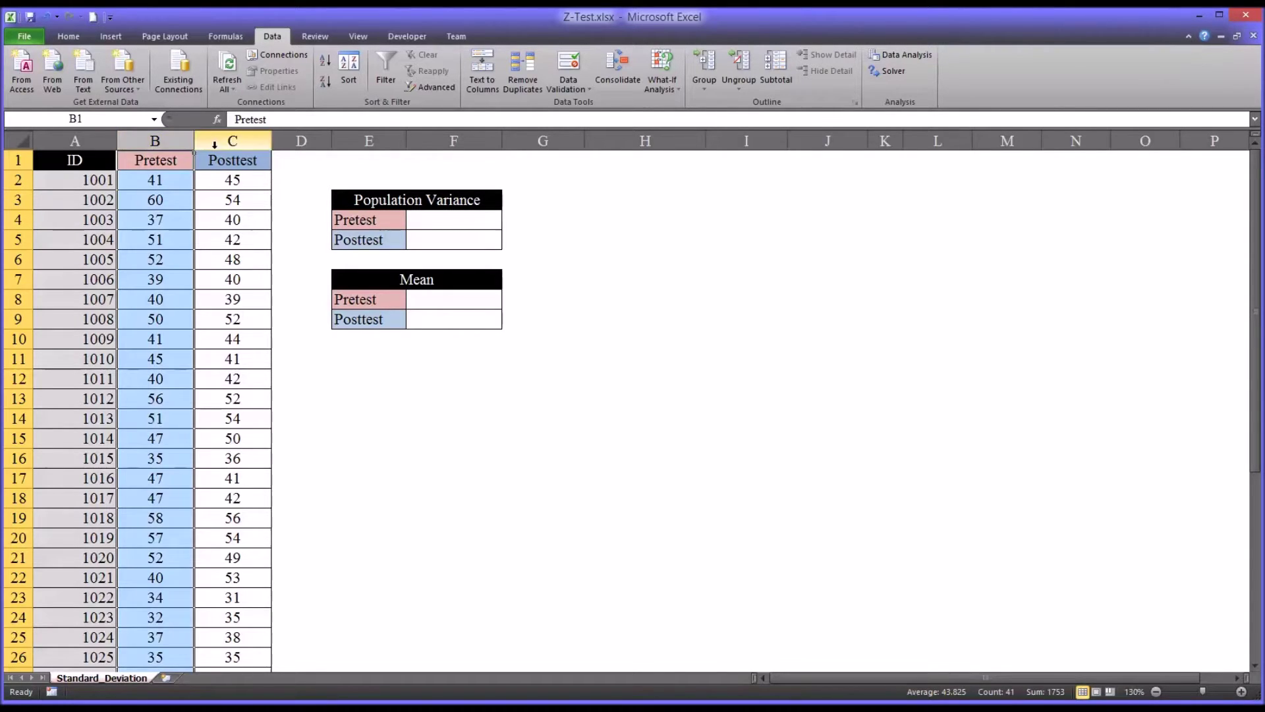
click(210, 184)
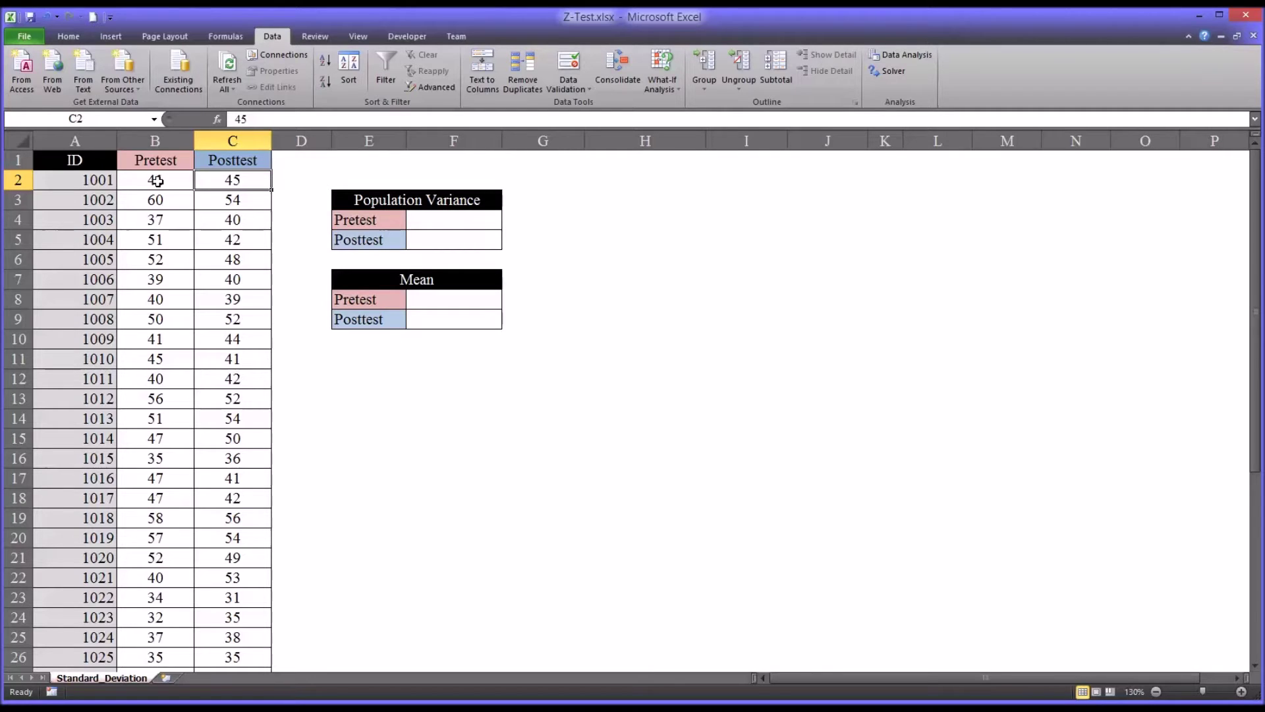
click(156, 141)
click(205, 142)
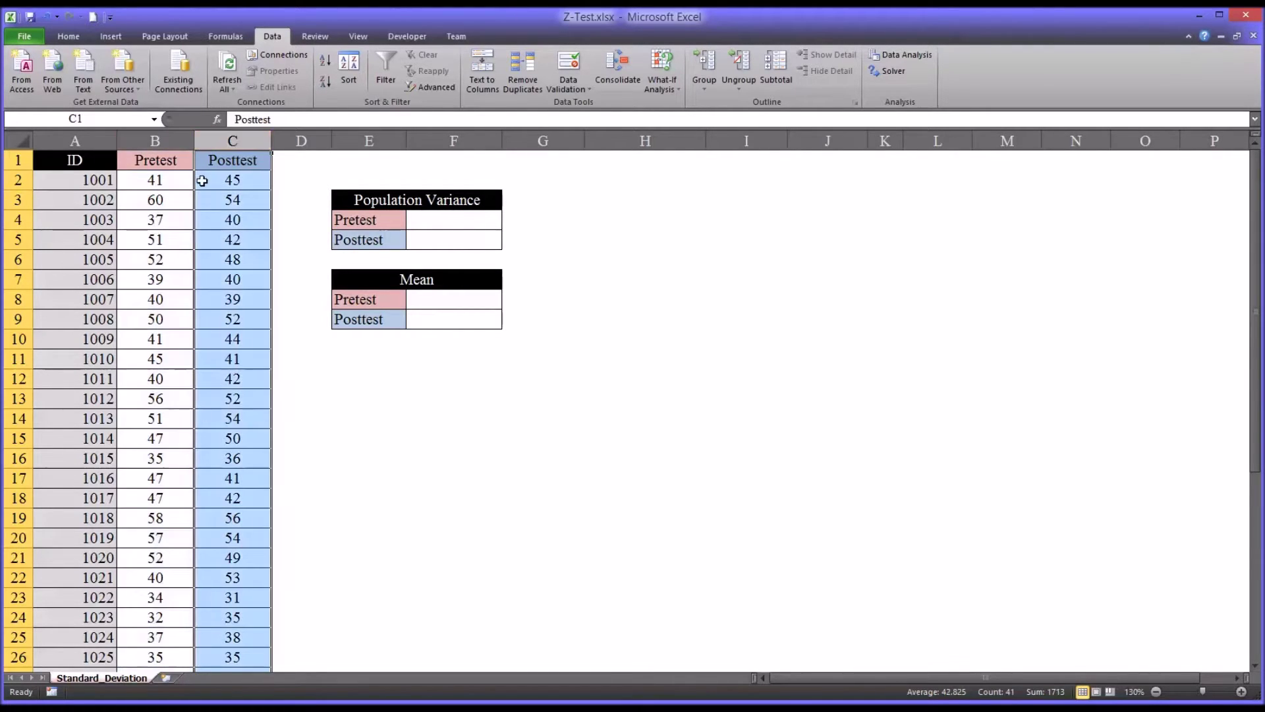
click(290, 160)
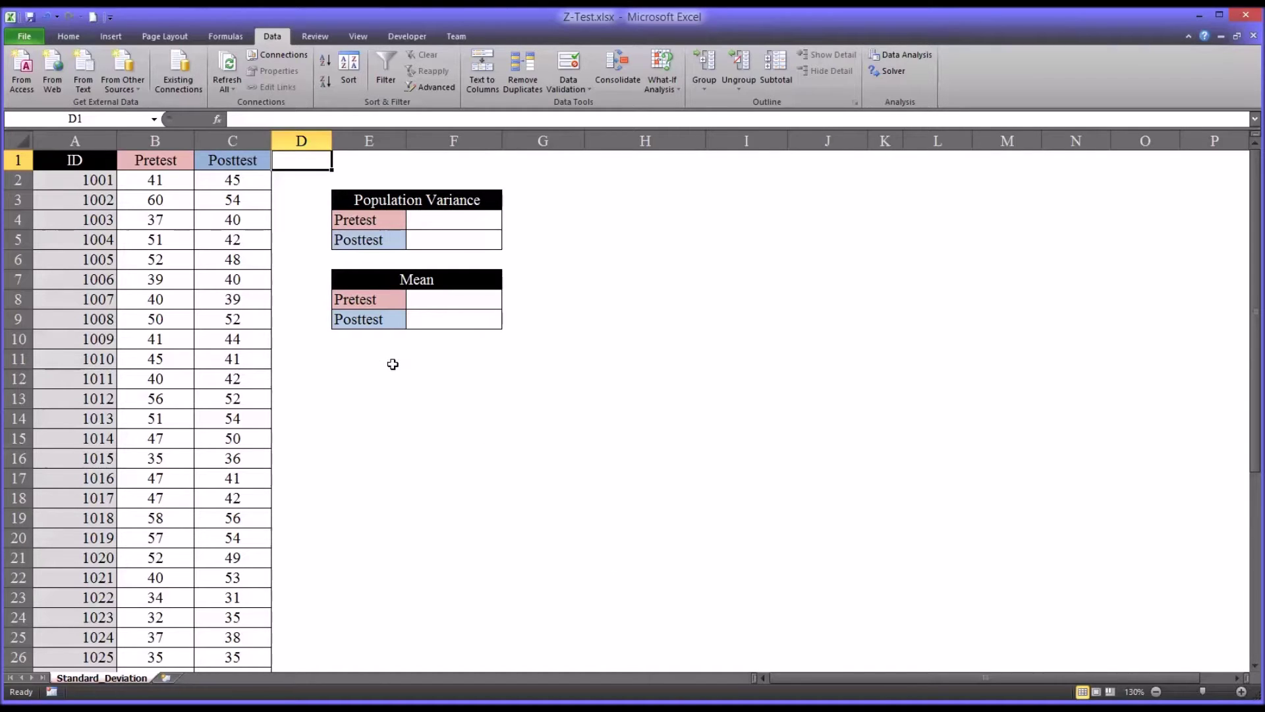
click(155, 140)
click(212, 141)
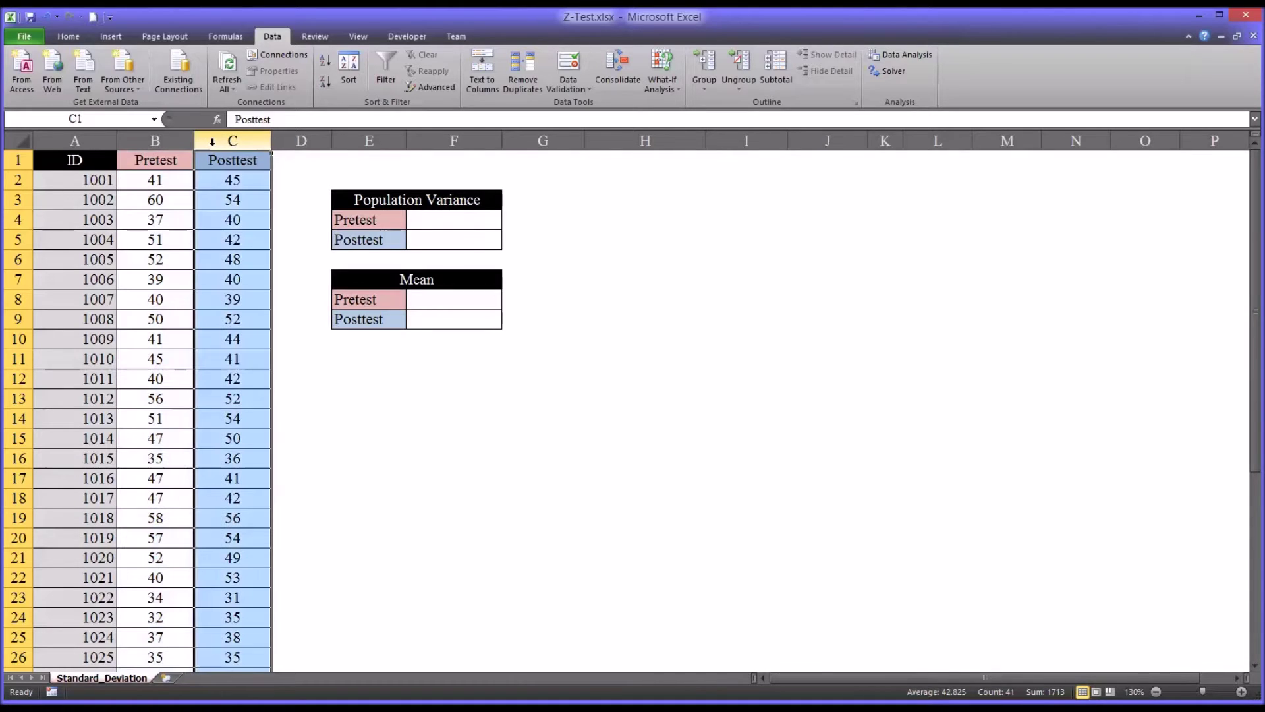
click(423, 223)
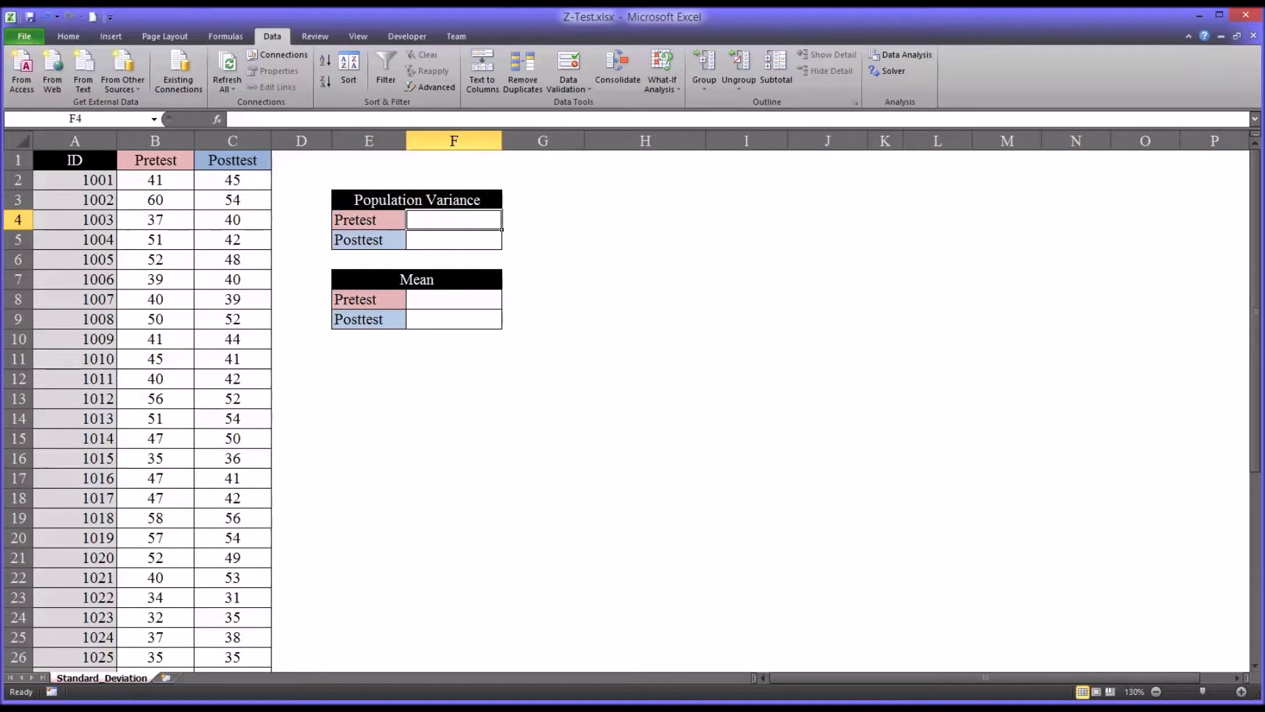
- Enter =VAR.P(B2:B41) in F4 to get the Pretest population variance of 70.594375
text(=)
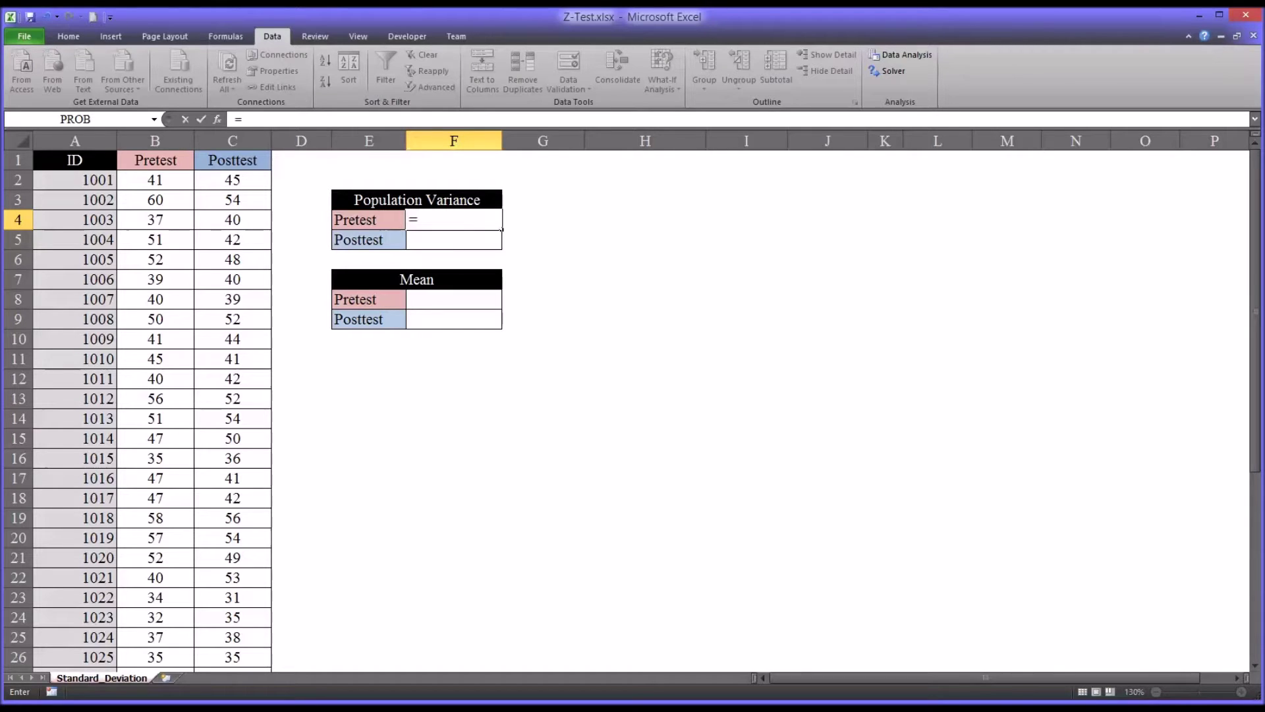
text(v)
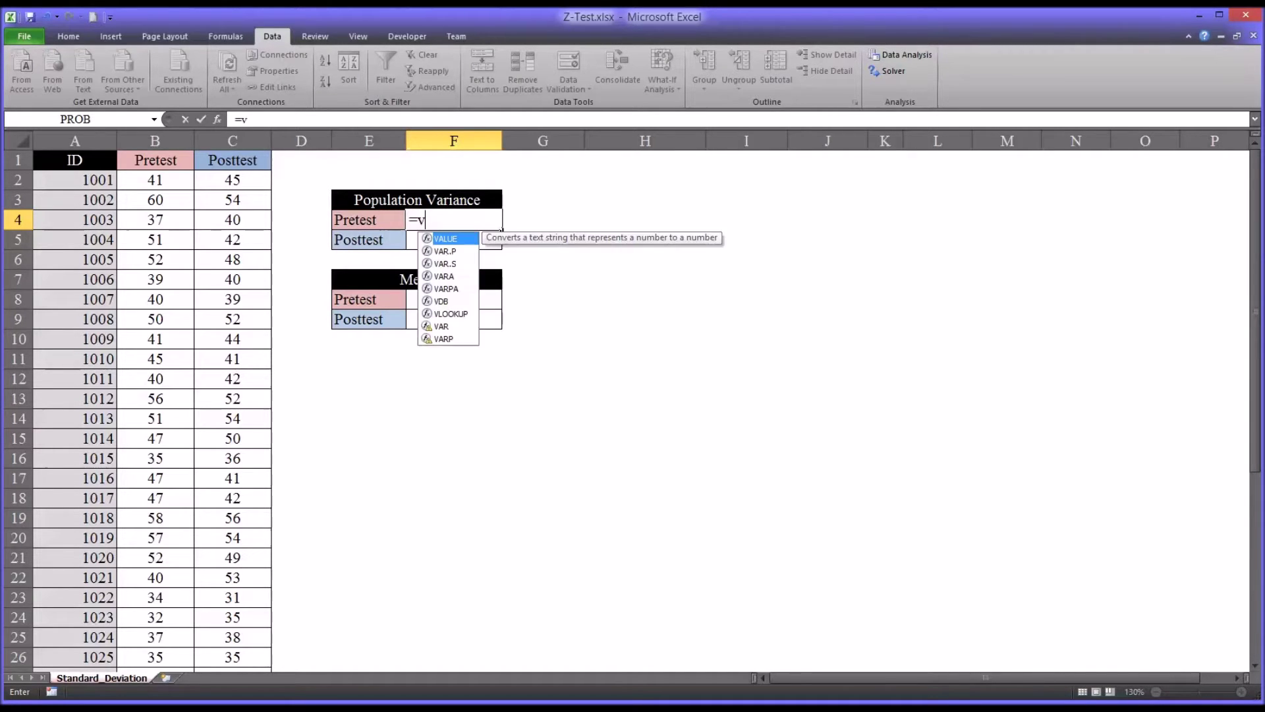
text(ar.p)
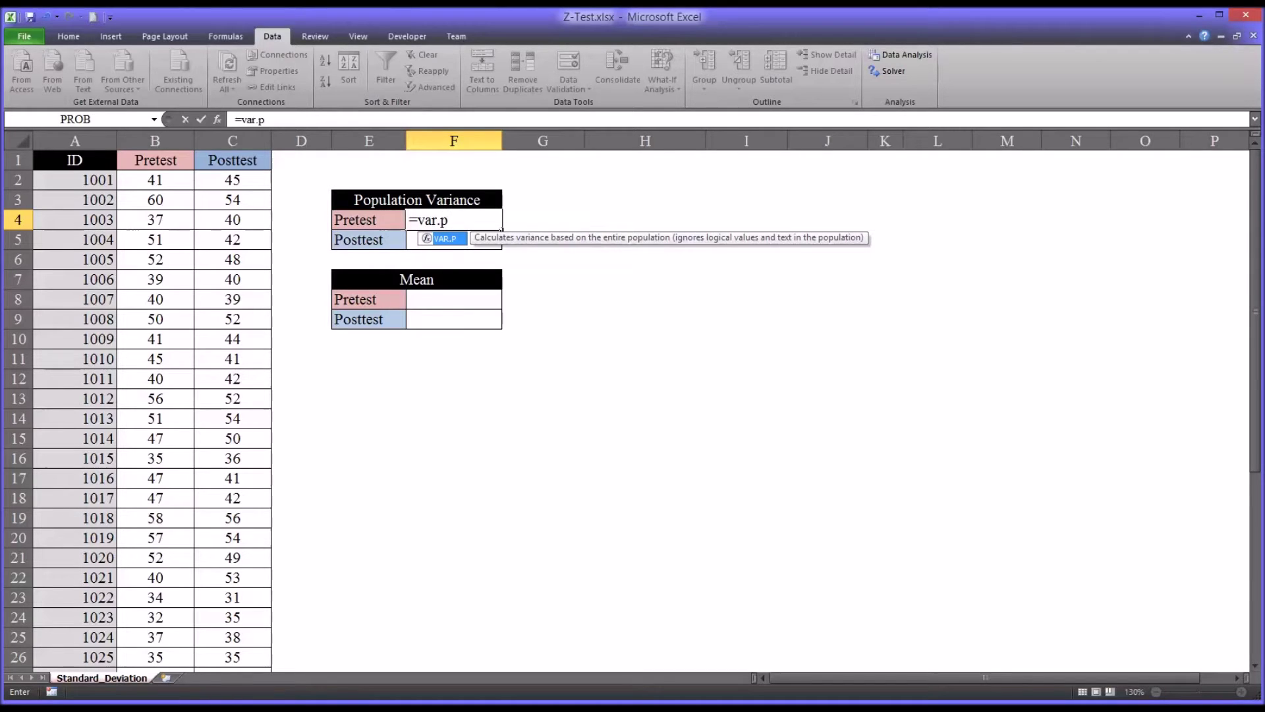
key(BackSpace)
text(p()
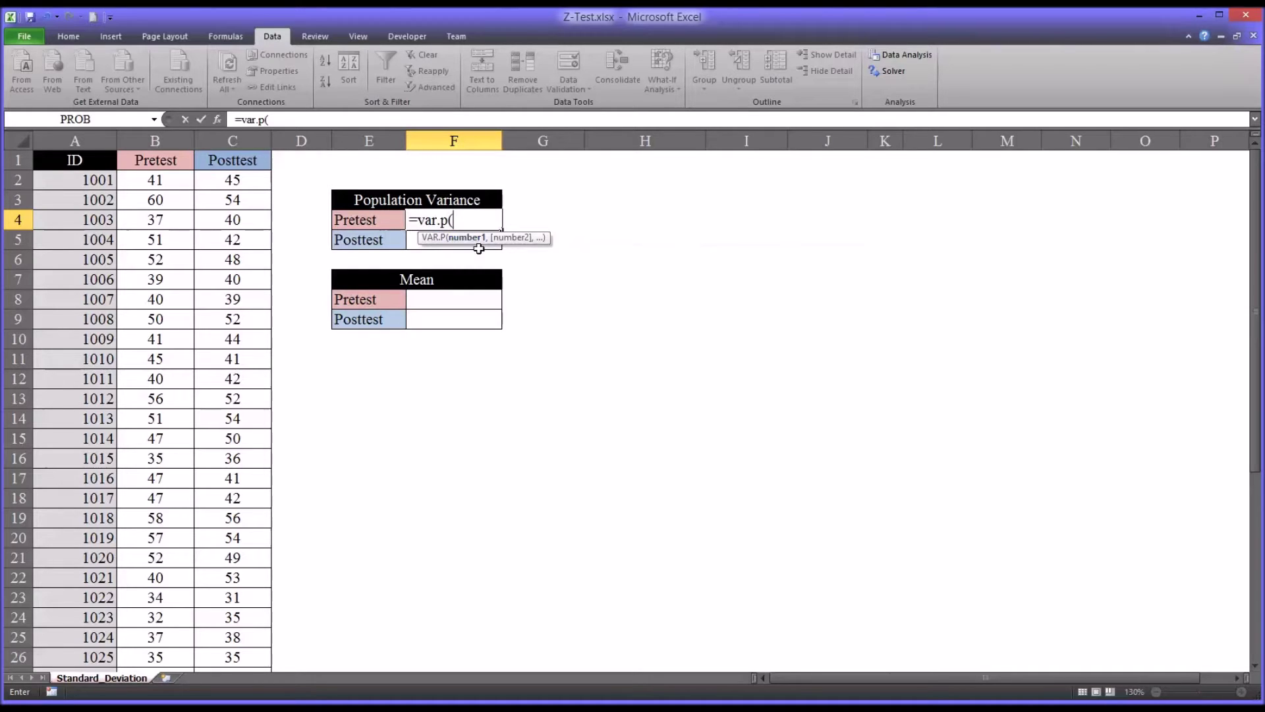
drag(152, 179, 156, 674)
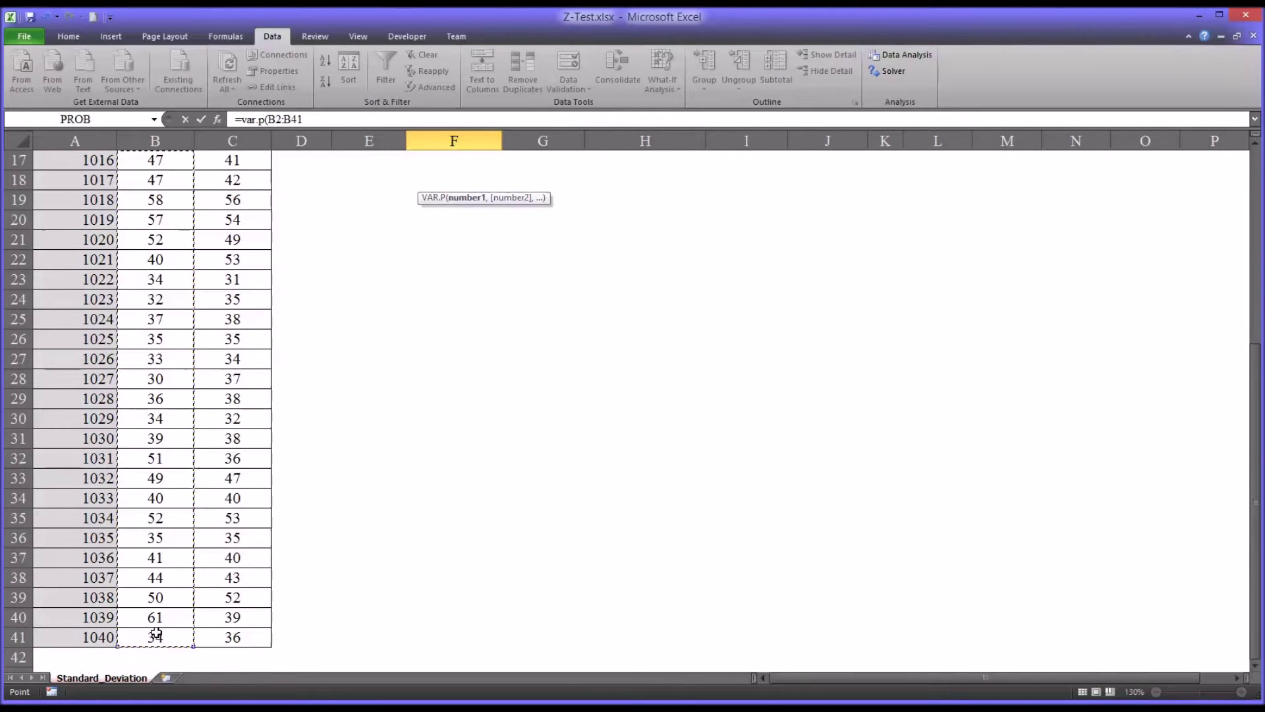
key(Return)
drag(1251, 441, 1213, 359)
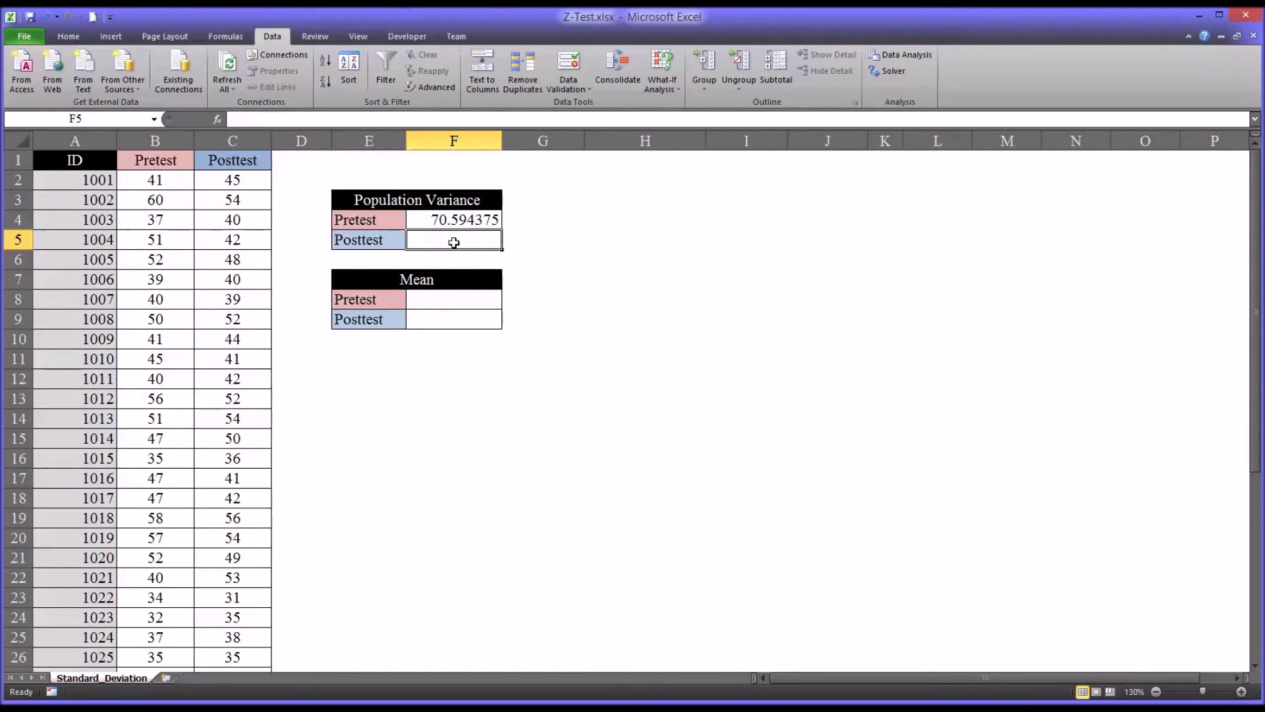
- Enter =VAR.P(C2:C41) in F5 for a Posttest population variance of 49.494375
text(=)
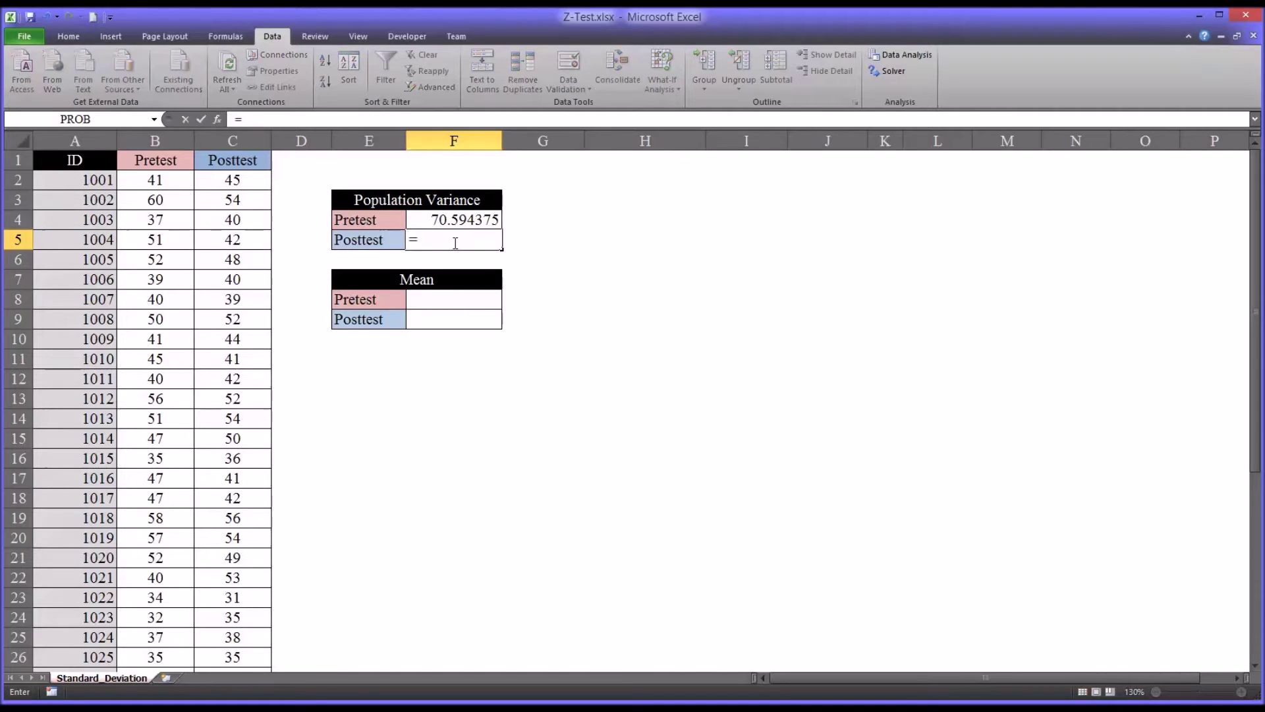
text(var.)
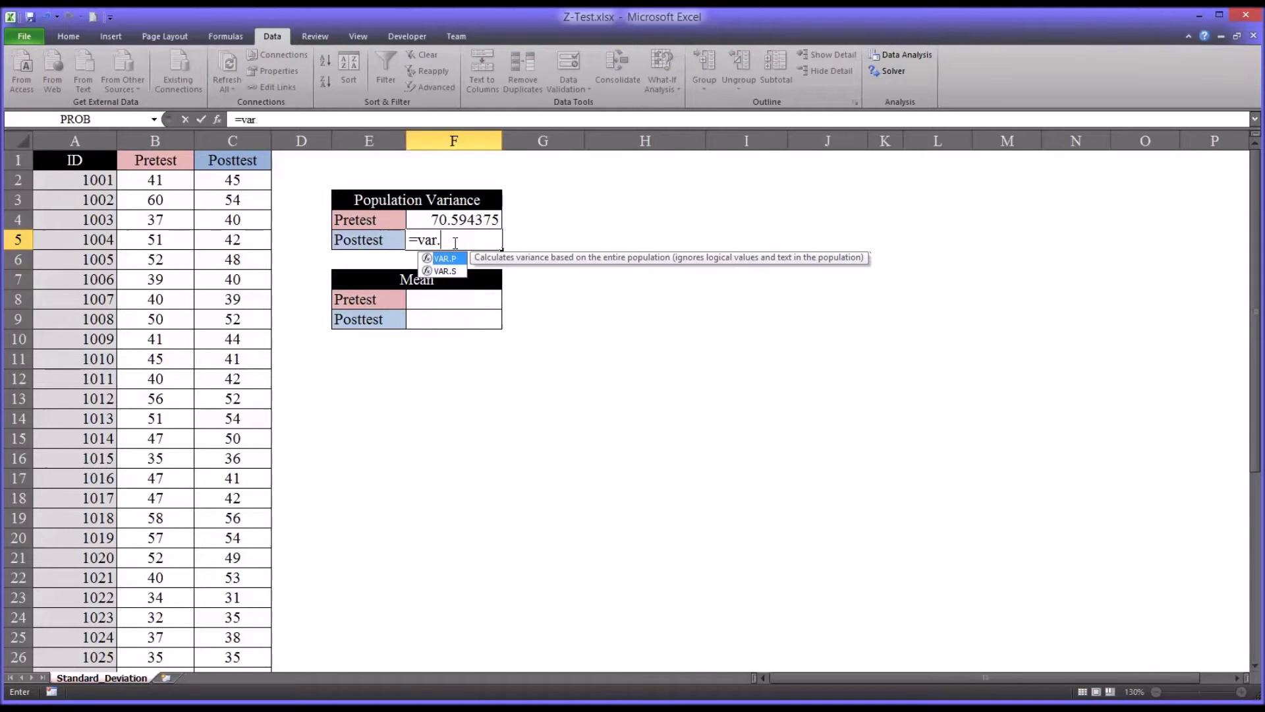
text(p()
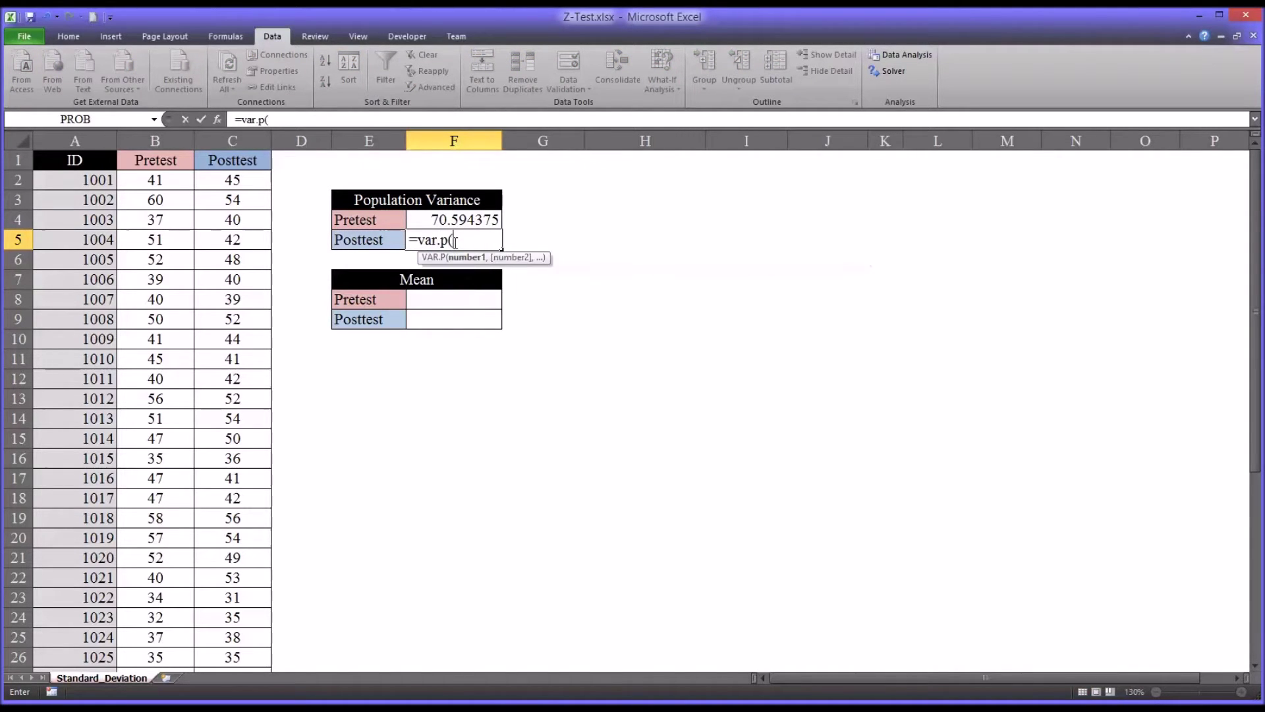
drag(246, 186, 235, 639)
key(Return)
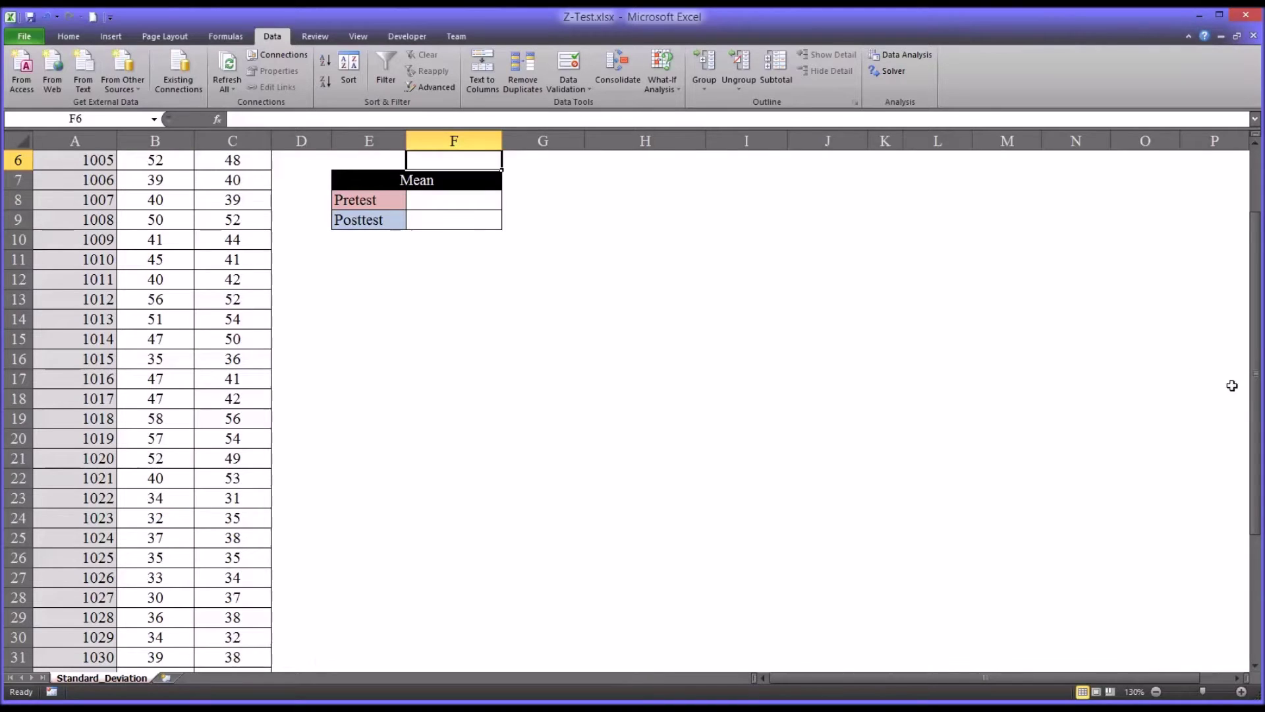
drag(1257, 413, 1243, 323)
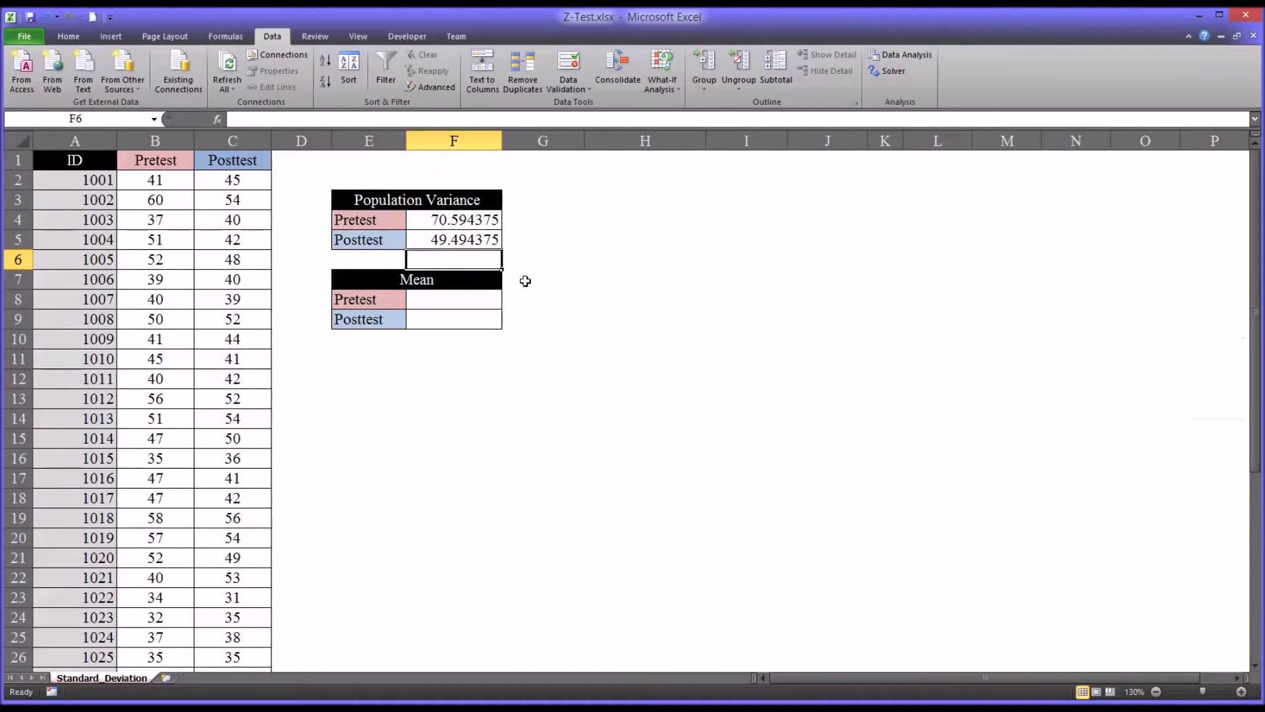
- Compare the F5 and F4 variance formulas, then move to the Mean cells F8 and F9
click(425, 242)
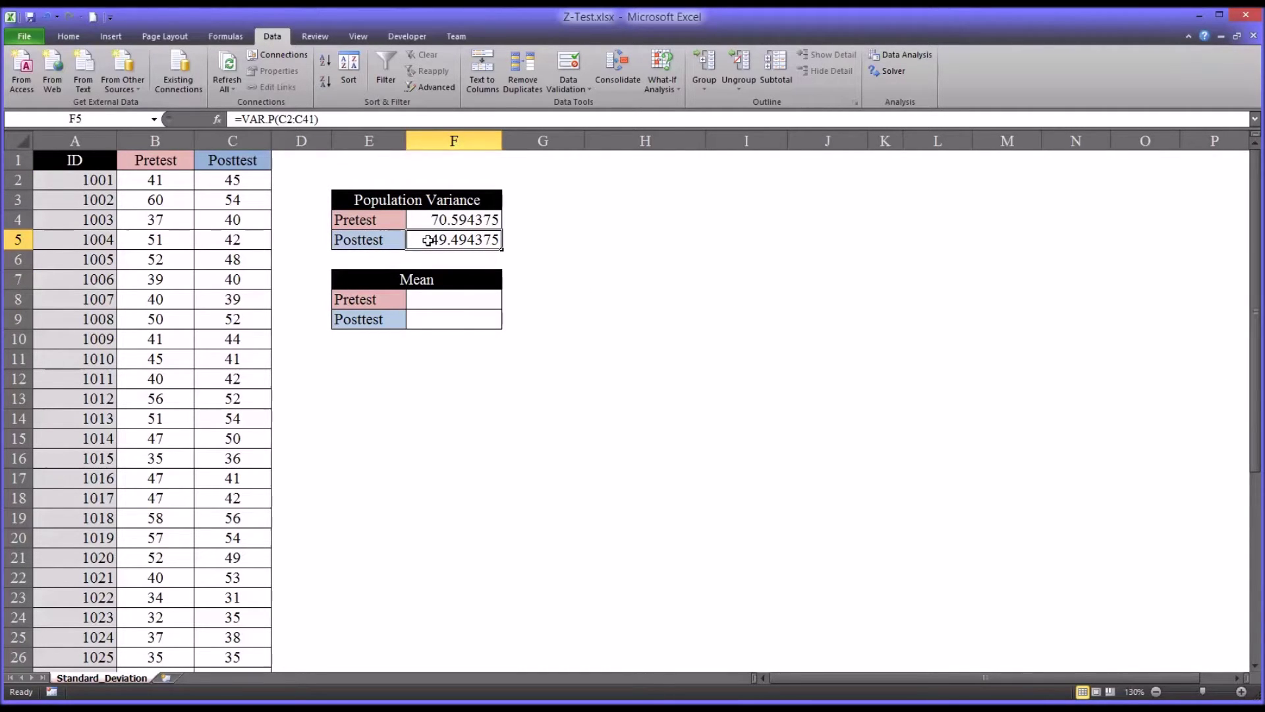
click(430, 223)
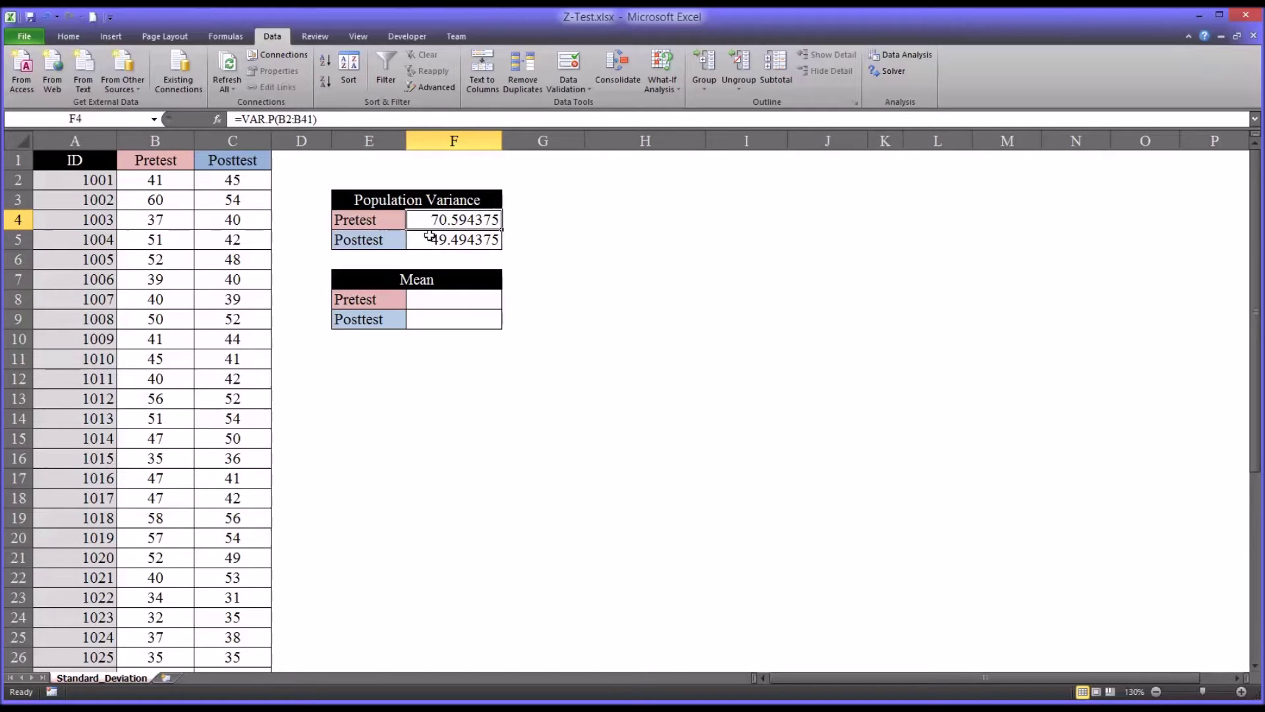
click(430, 241)
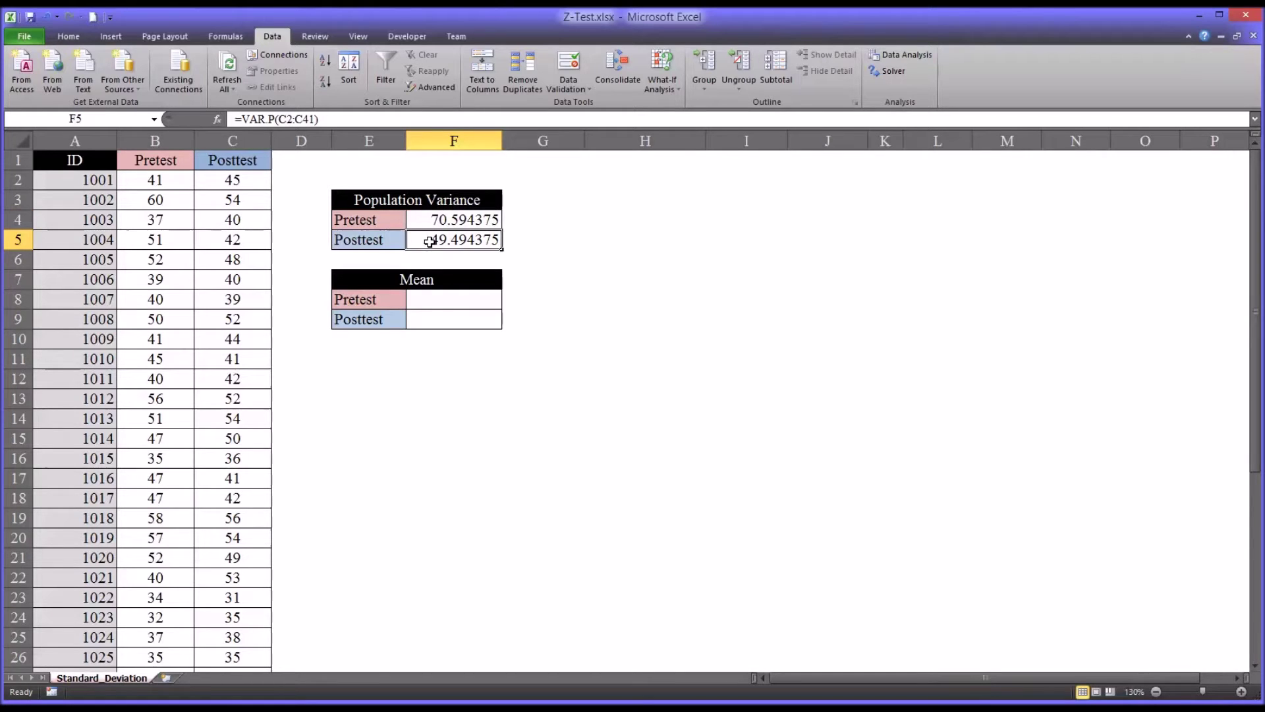
click(425, 302)
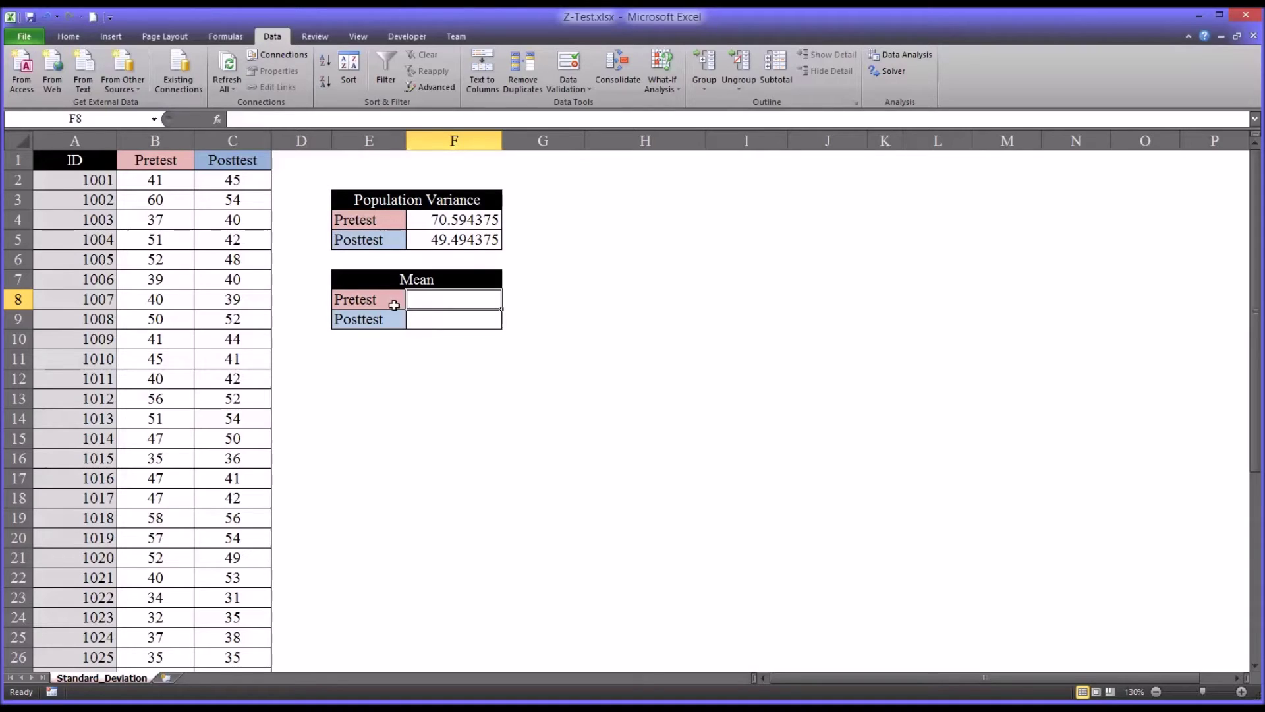
click(428, 323)
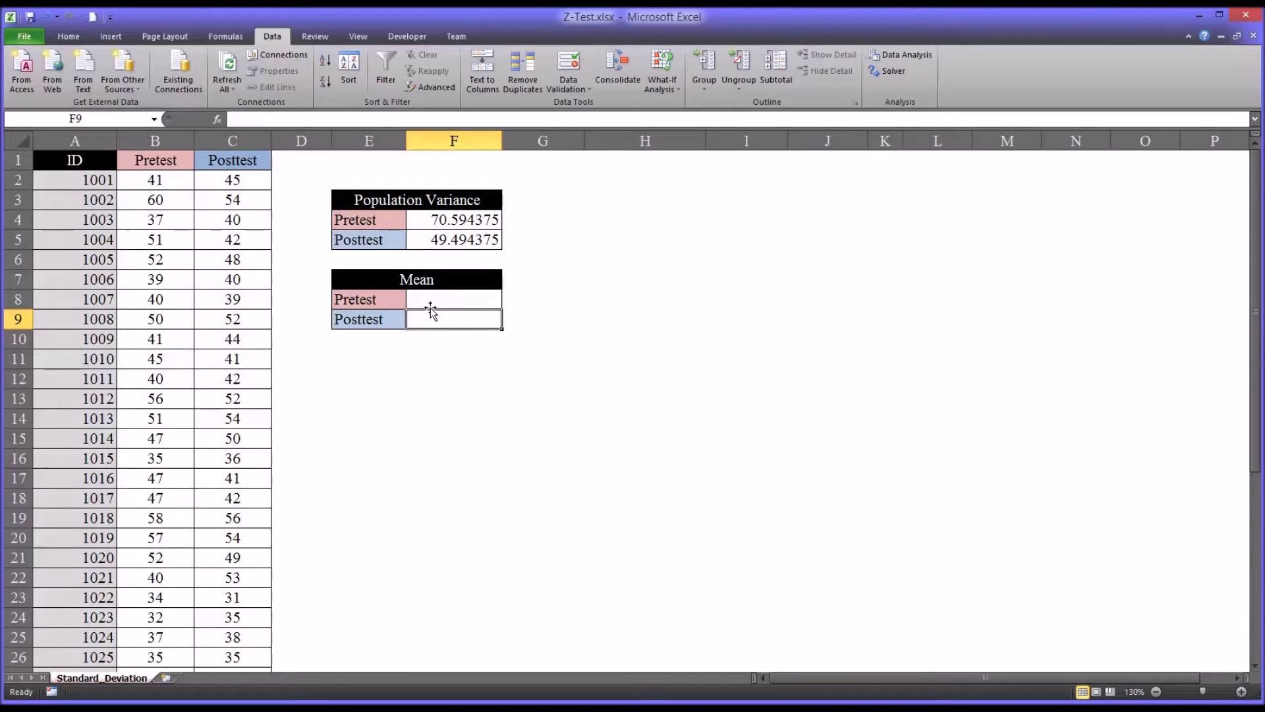
click(432, 304)
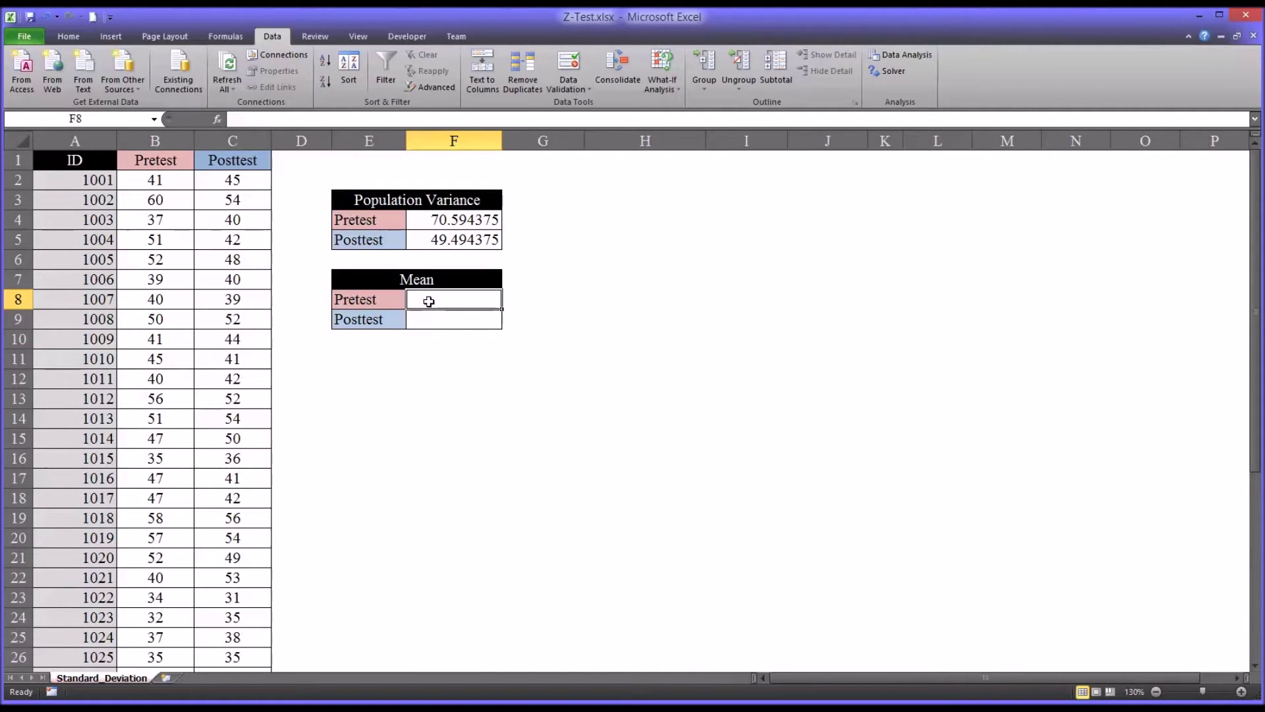
- Enter =AVERAGE(B2:B41) in F8 for a Pretest mean of 43.825
text(=av)
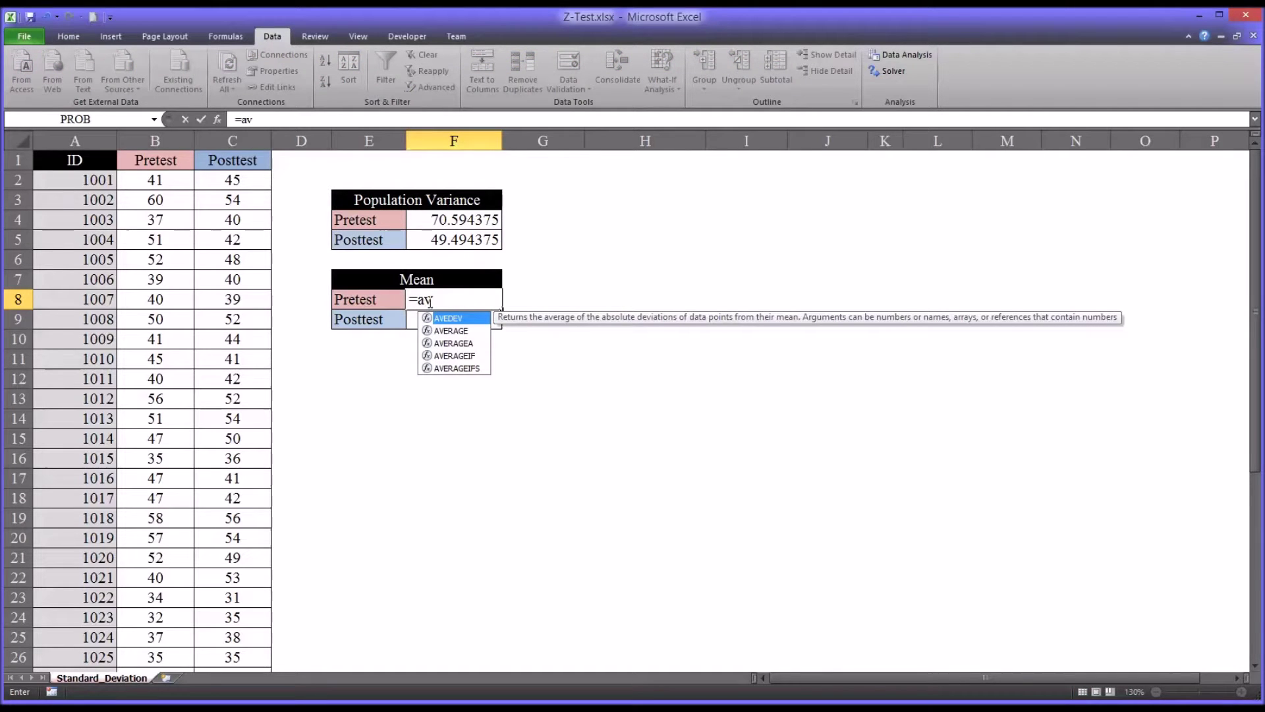
text(erag)
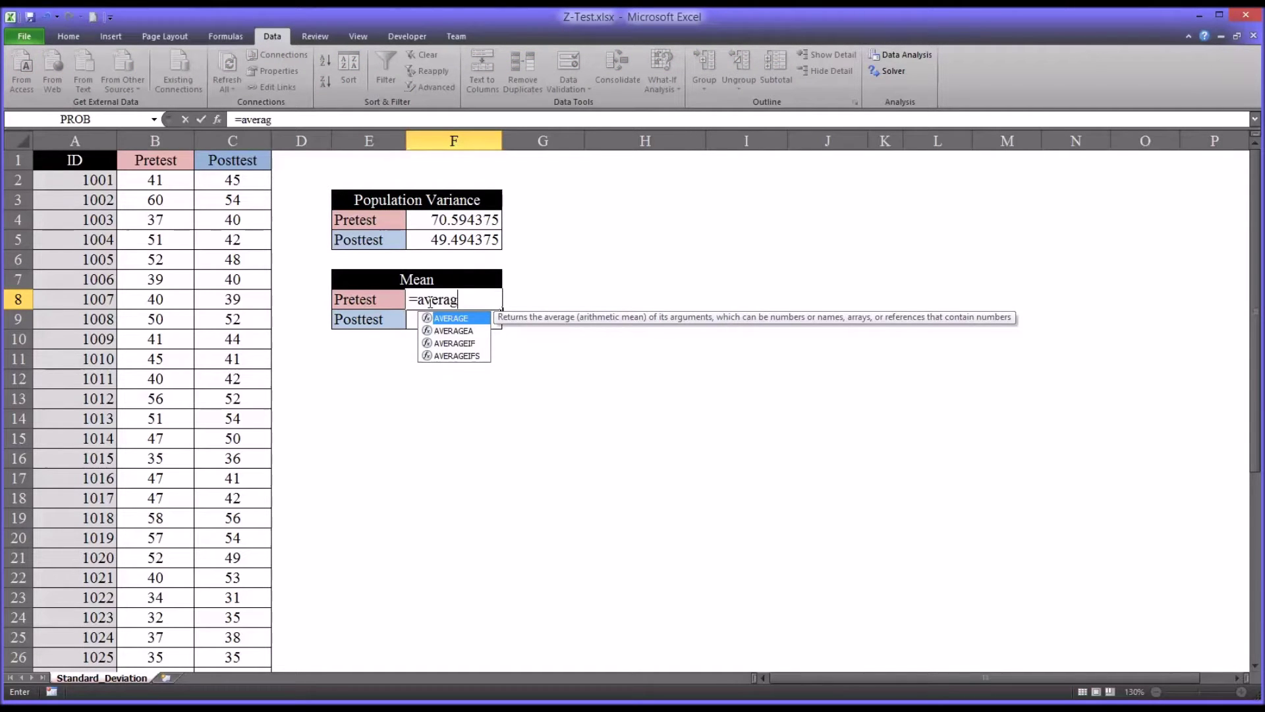
text(e()
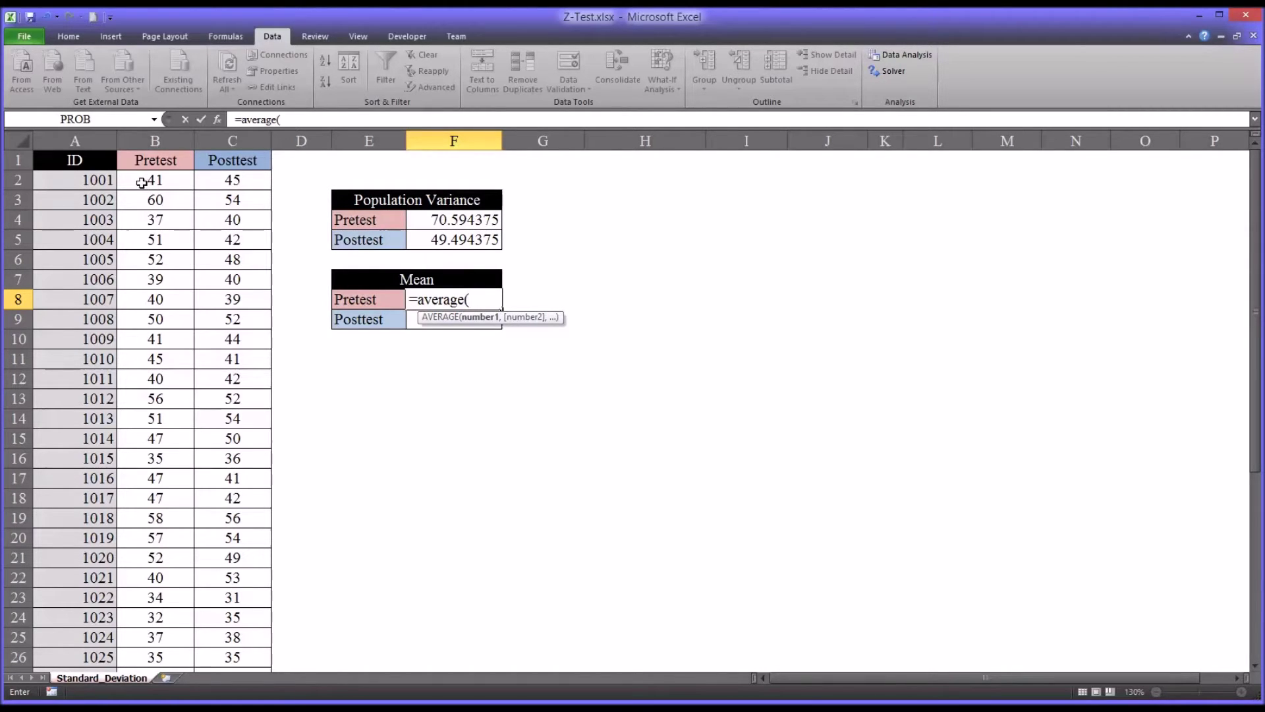
drag(142, 183, 161, 634)
key(Return)
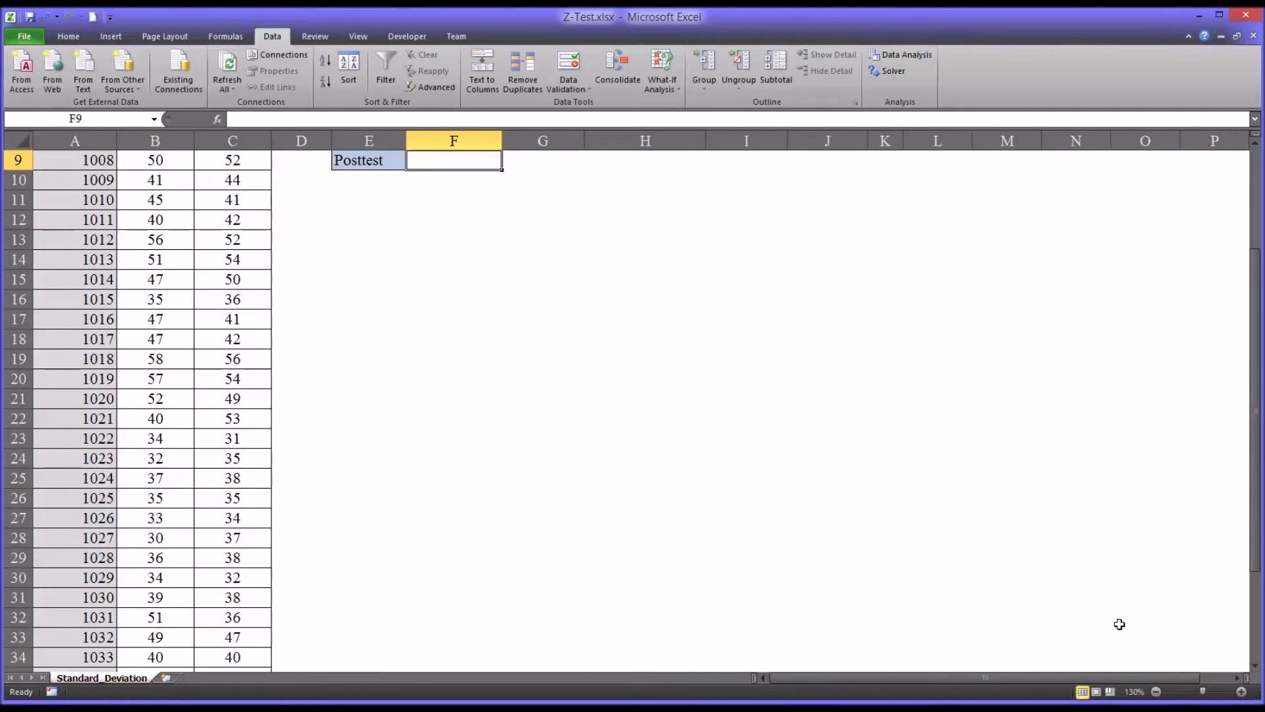
drag(1257, 541, 1259, 440)
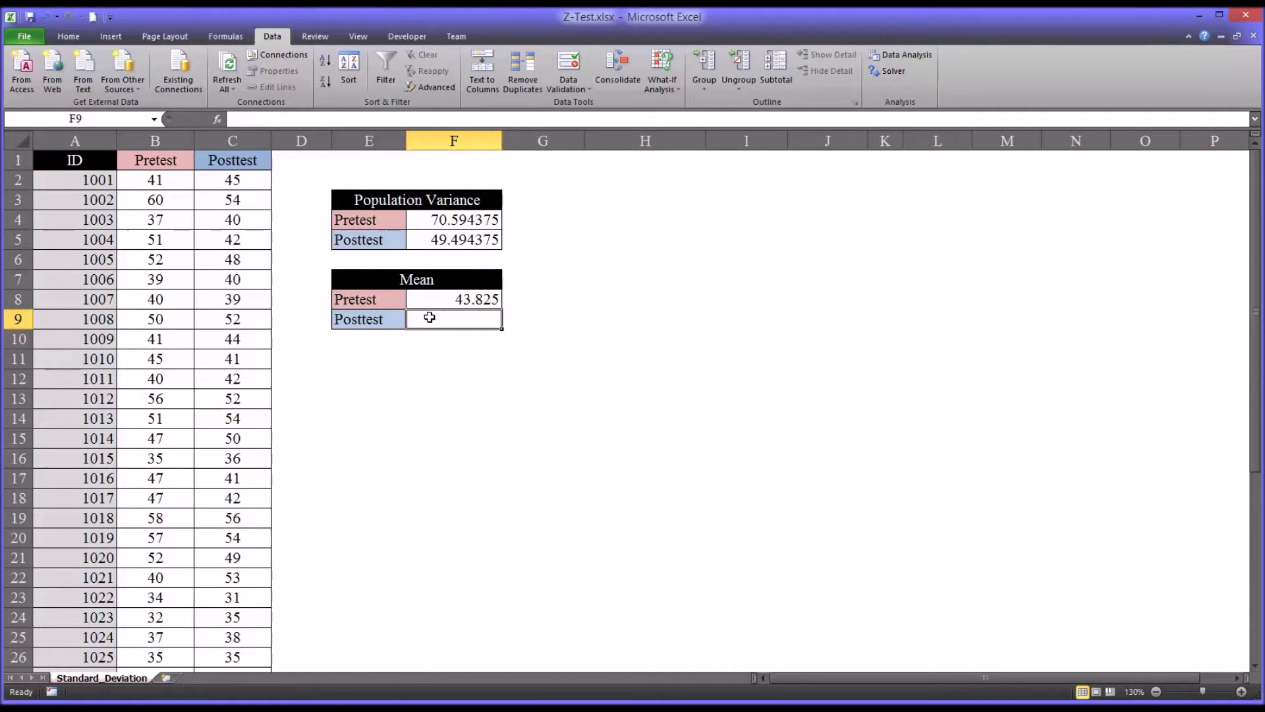
- Enter =AVERAGE(C2:C41) in F9 for a Posttest mean of 42.825
text(=av)
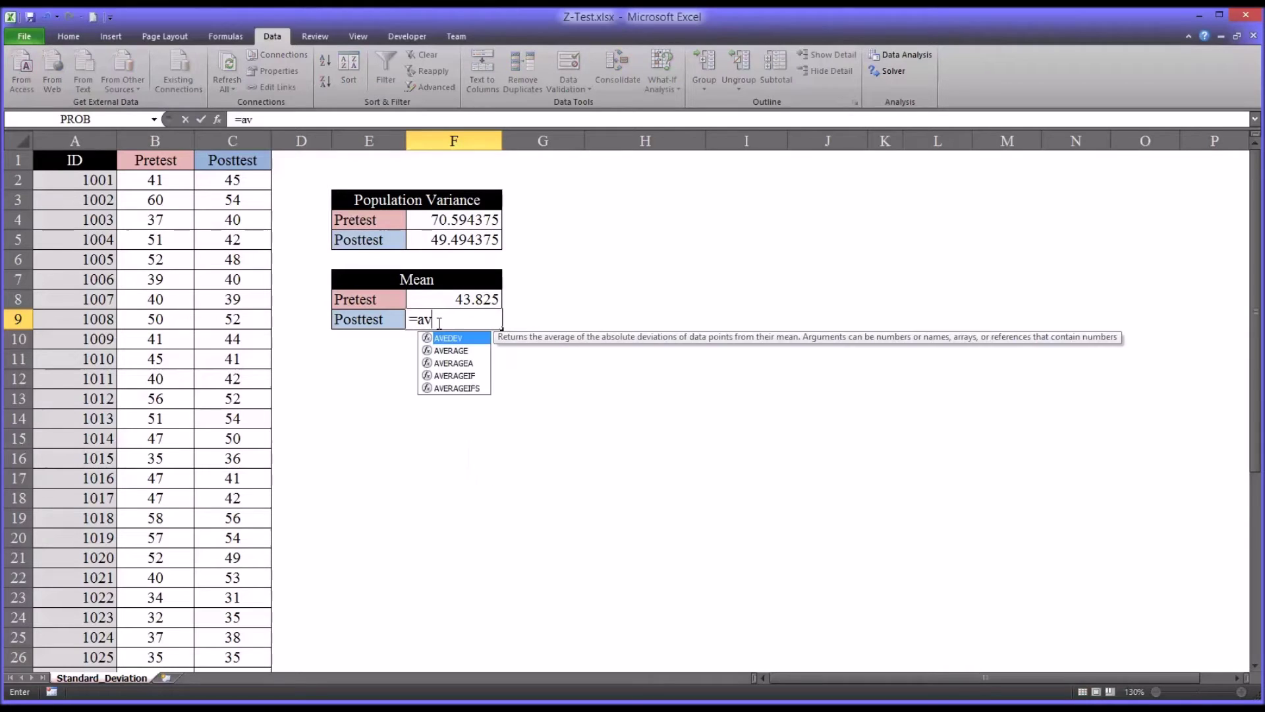
key(Down)
key(Tab)
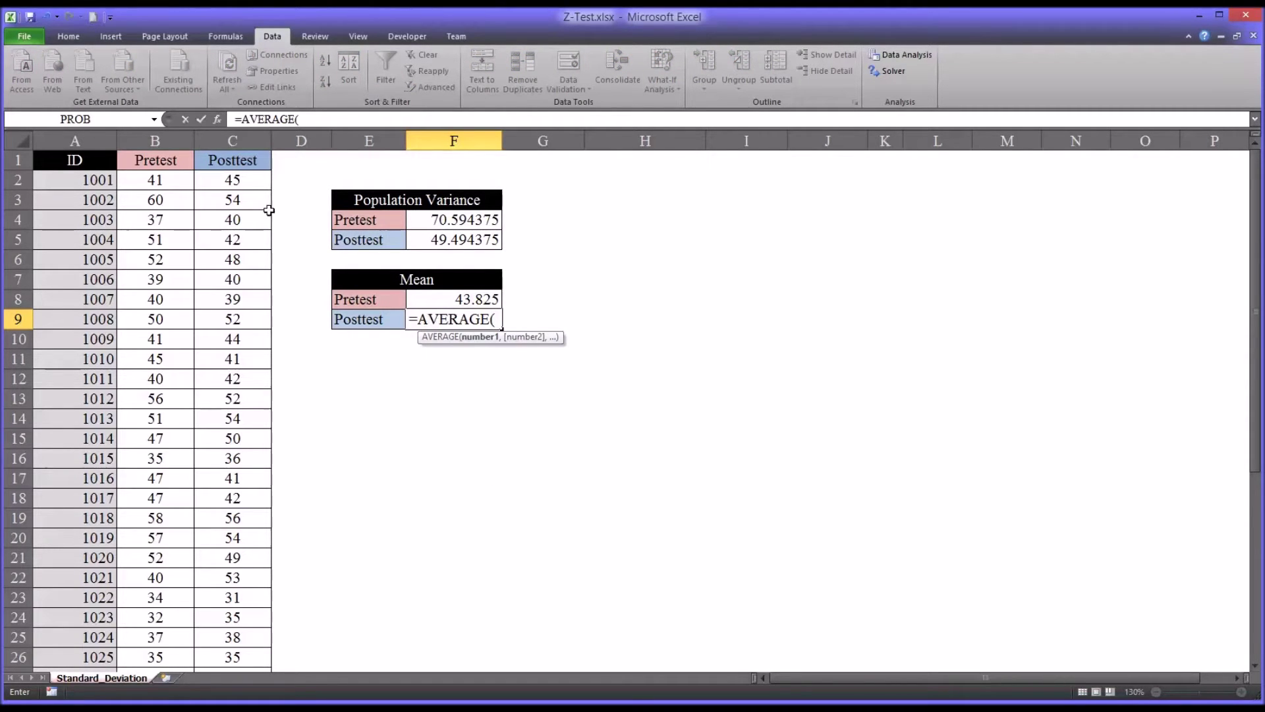
drag(233, 179, 254, 634)
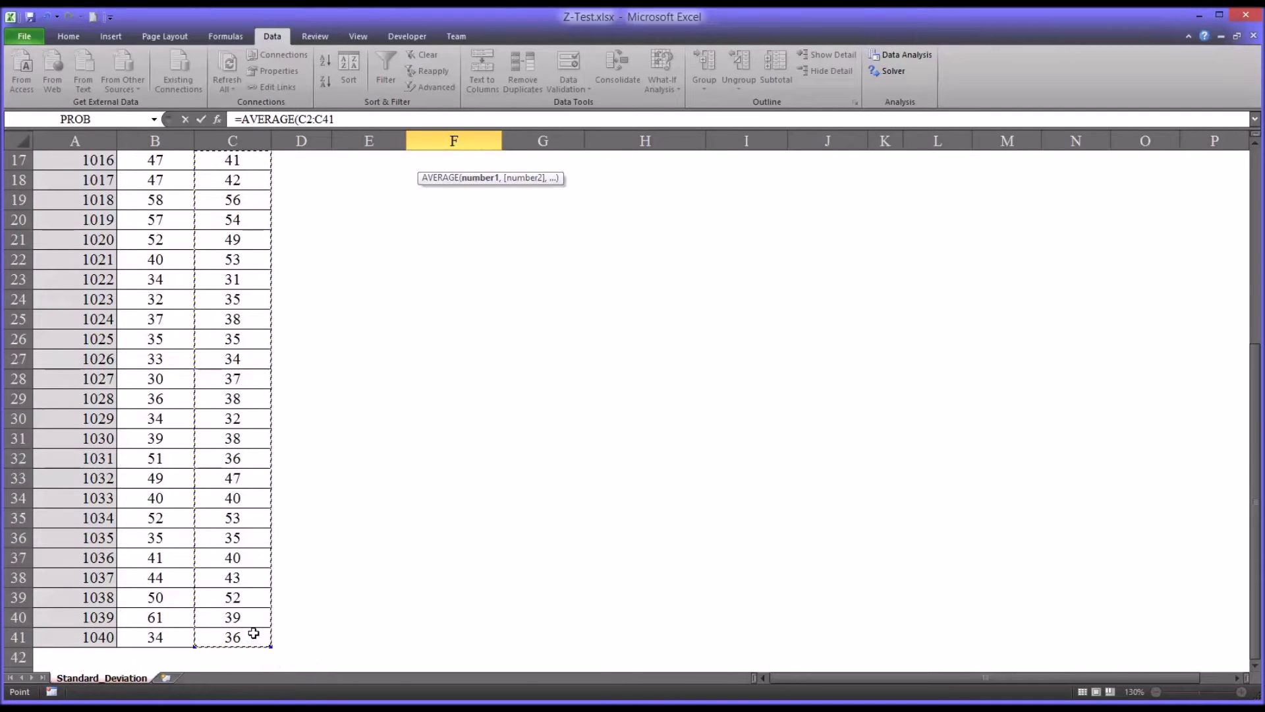
key(Return)
drag(1256, 526, 1220, 398)
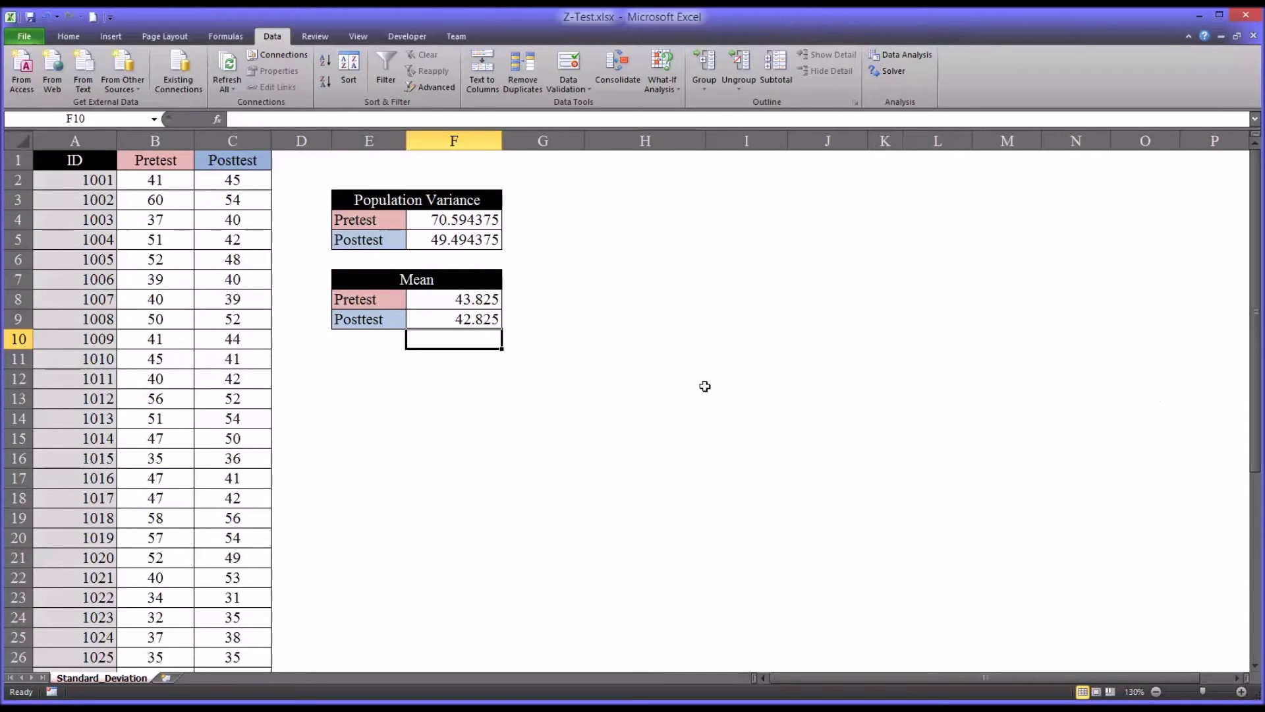
click(438, 315)
click(439, 305)
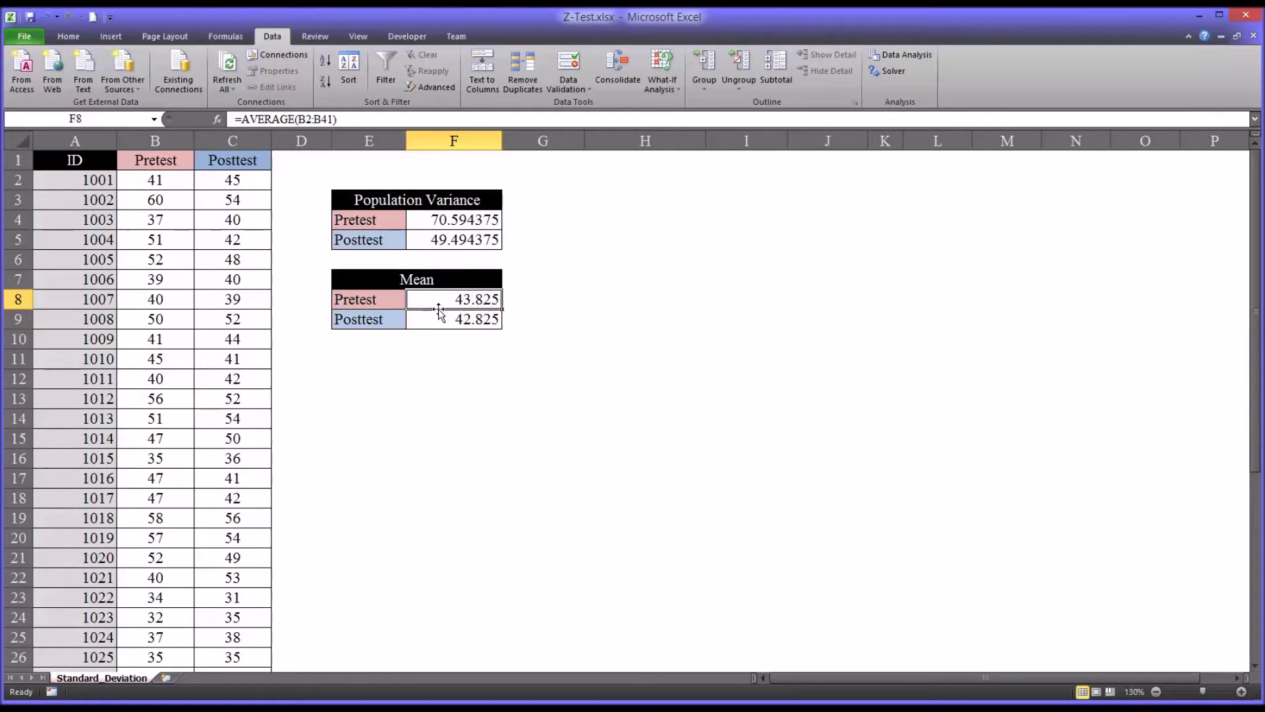
click(438, 323)
click(441, 304)
click(432, 323)
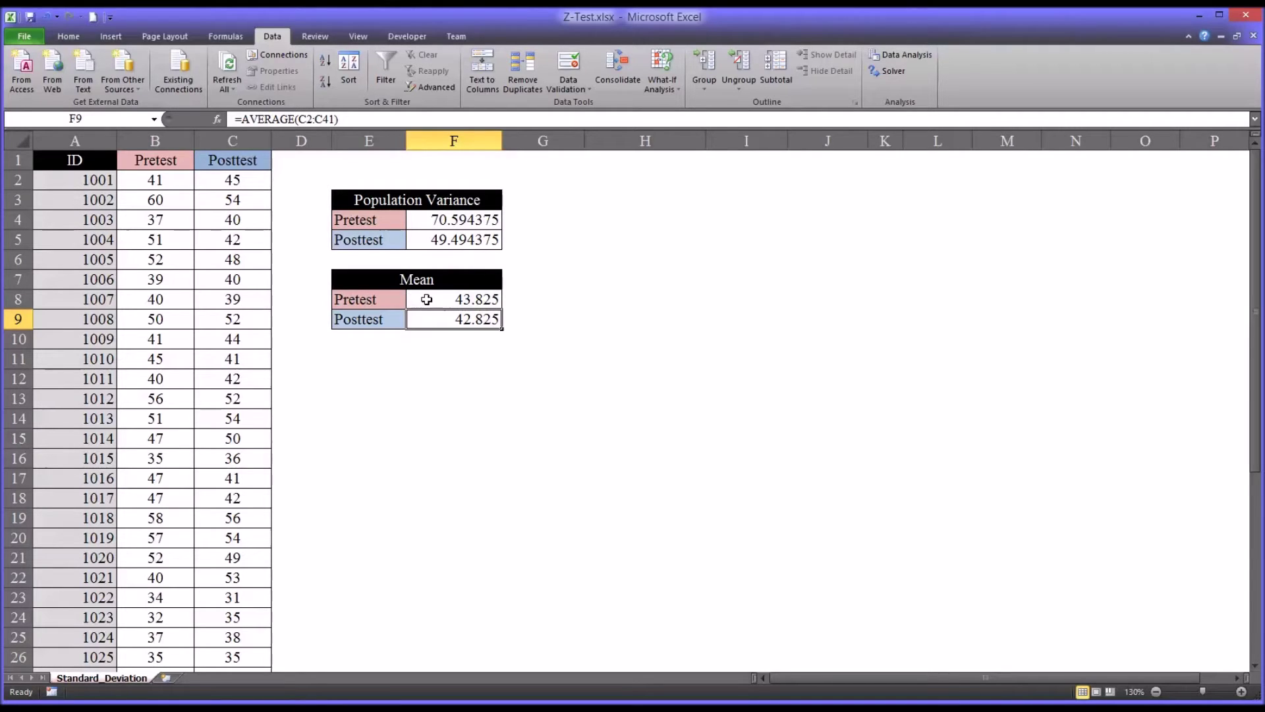
click(427, 299)
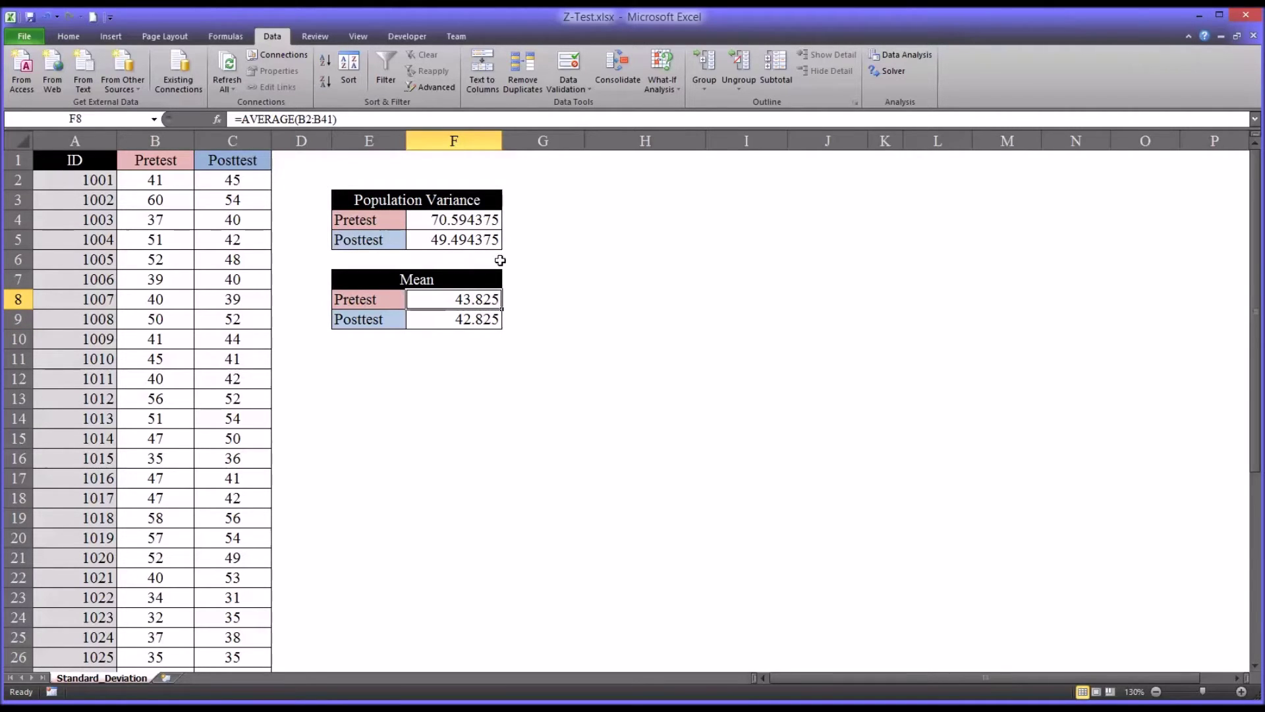
click(432, 317)
click(429, 297)
click(430, 317)
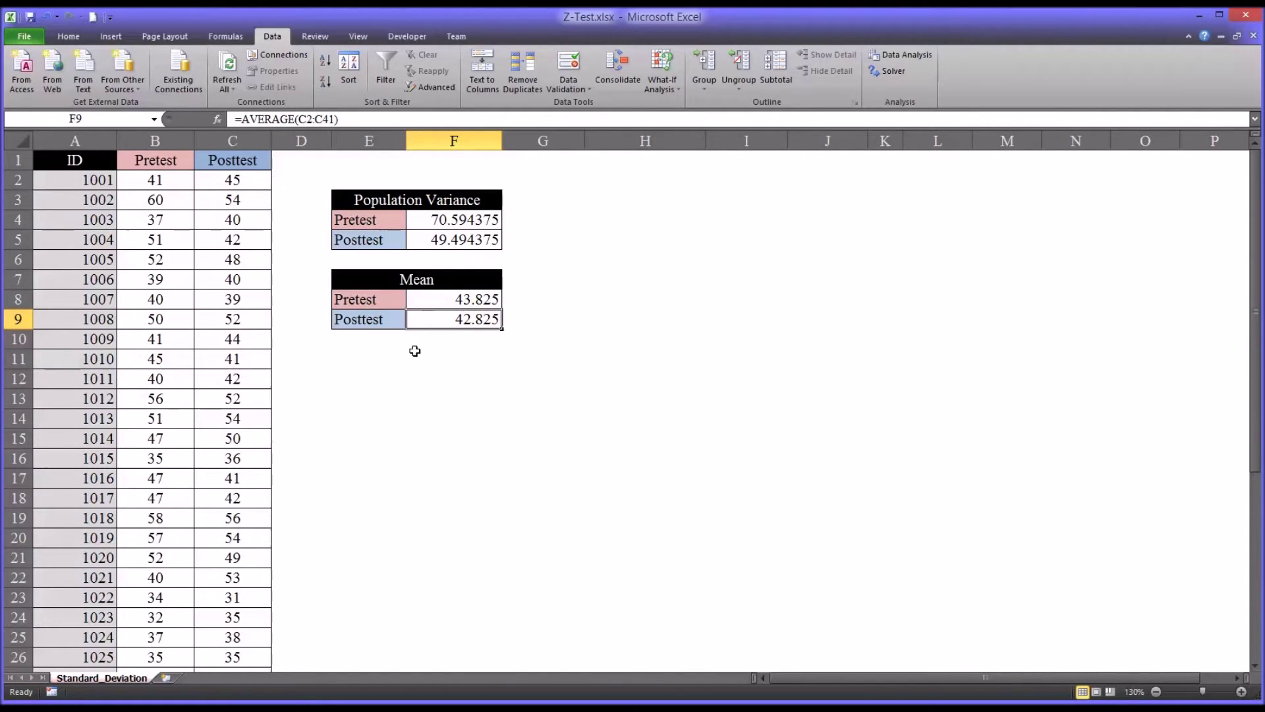
click(377, 359)
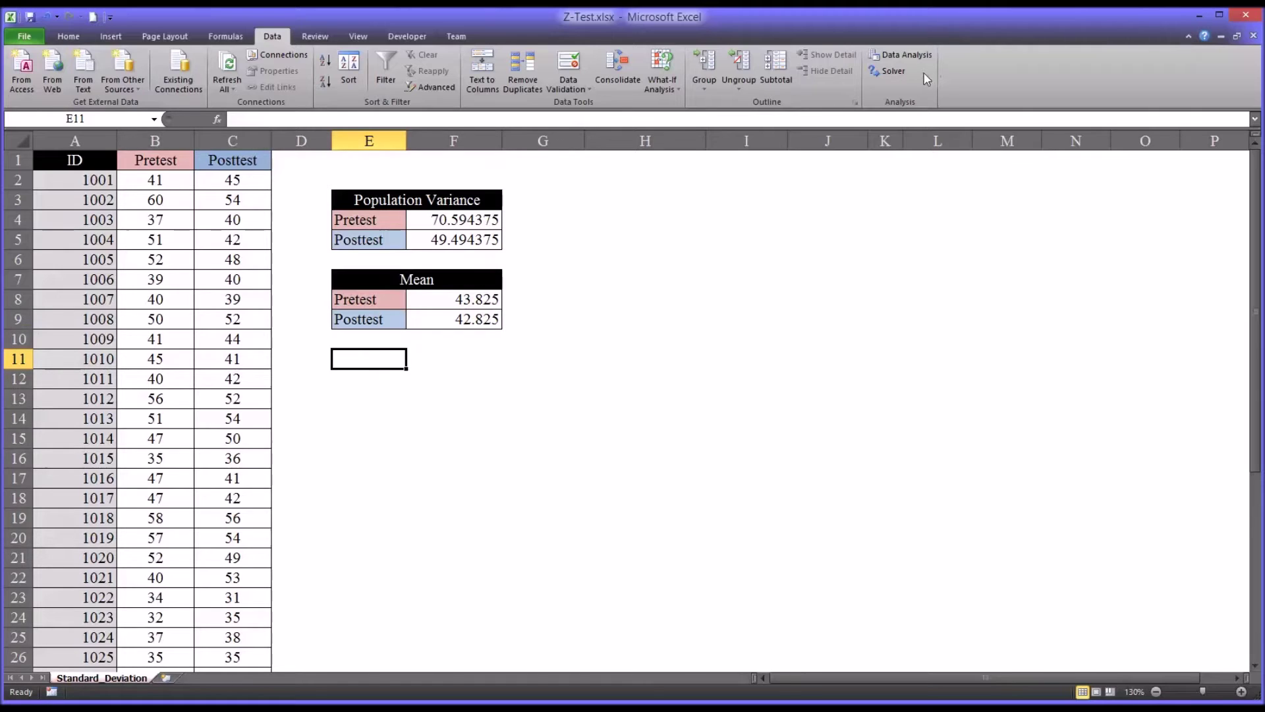
click(914, 57)
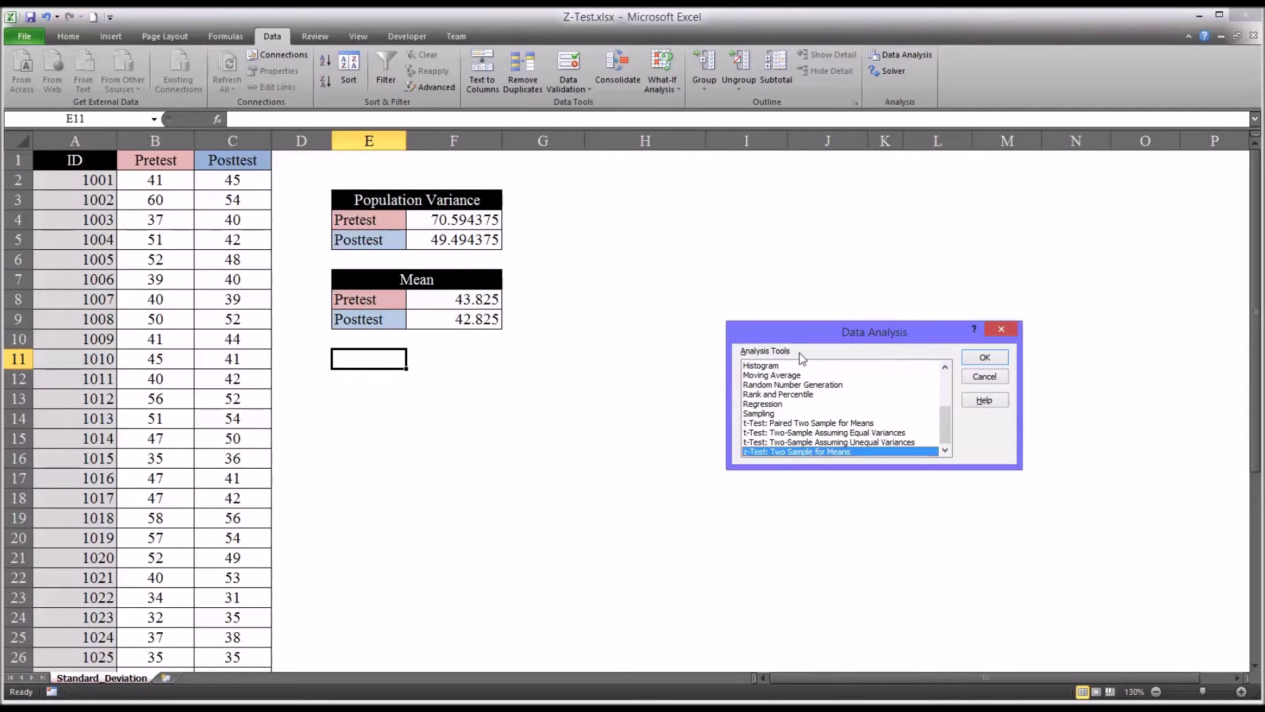
- Choose z-Test: Two Sample for Means from the Data Analysis list
click(986, 359)
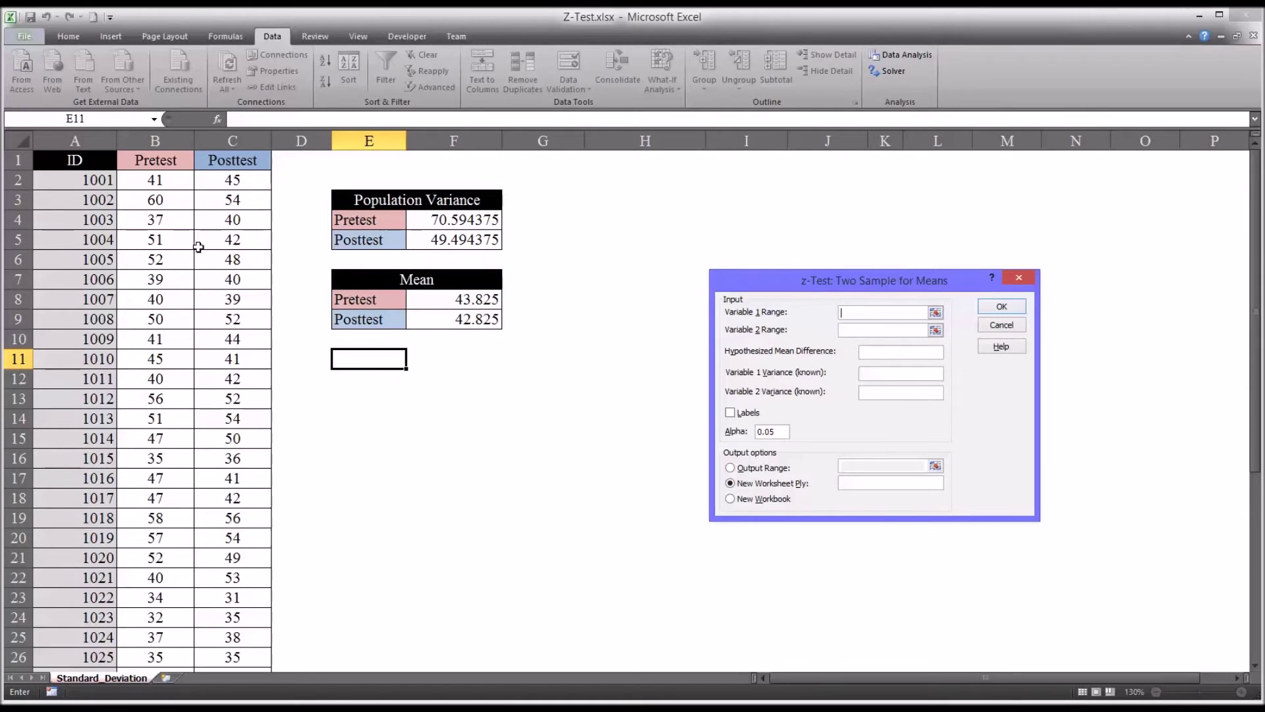
- Set Variable 1 Range to $B$1:$B$41 and Variable 2 Range to $C$1:$C$41
drag(161, 179, 156, 639)
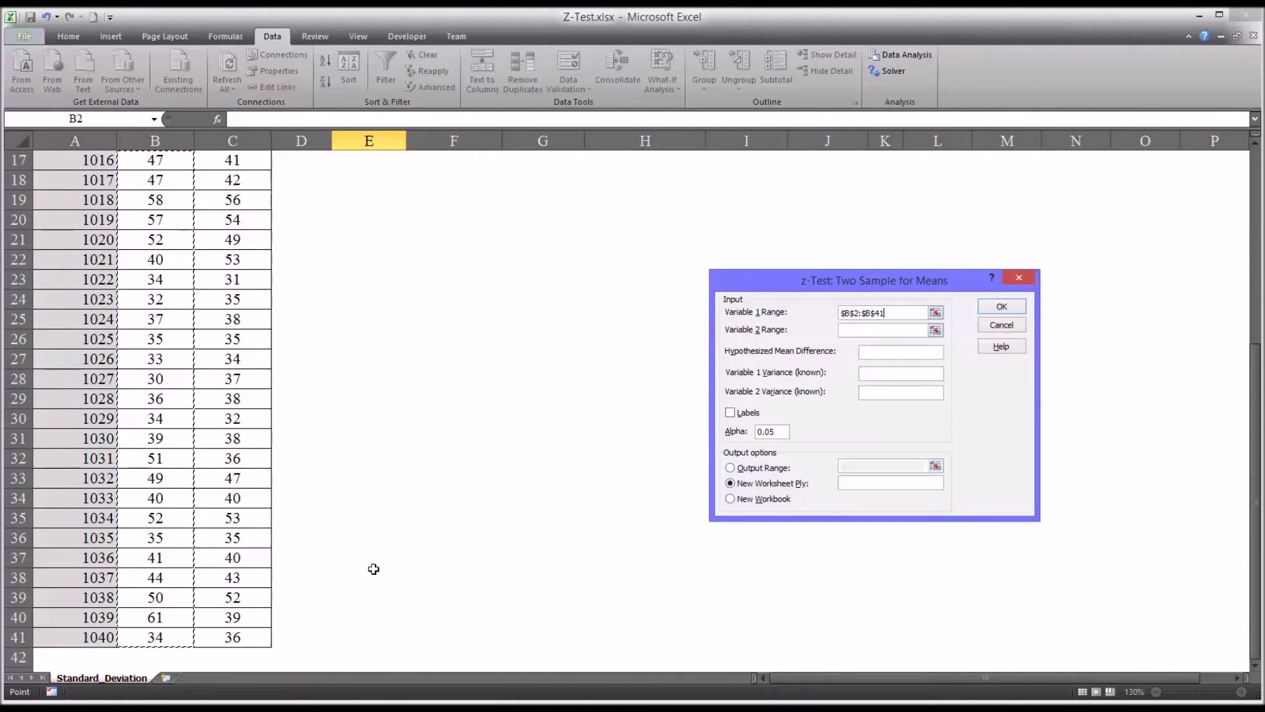
click(849, 331)
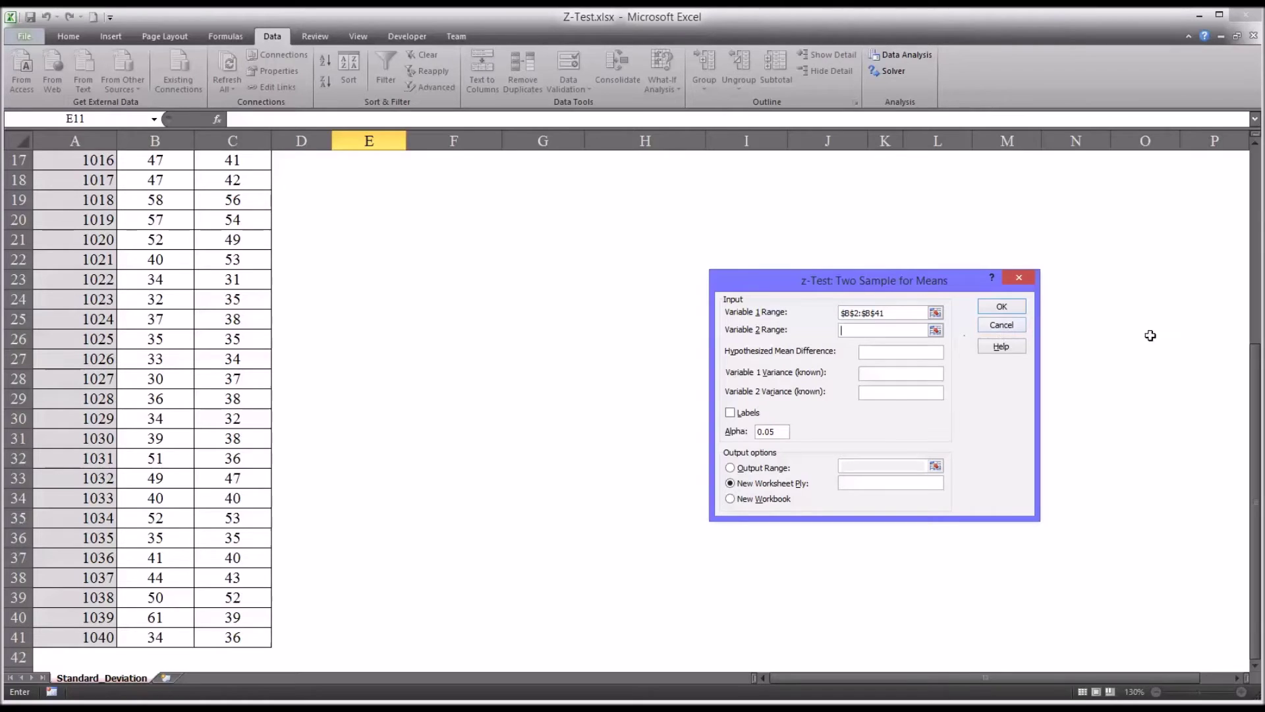
drag(252, 638, 227, 185)
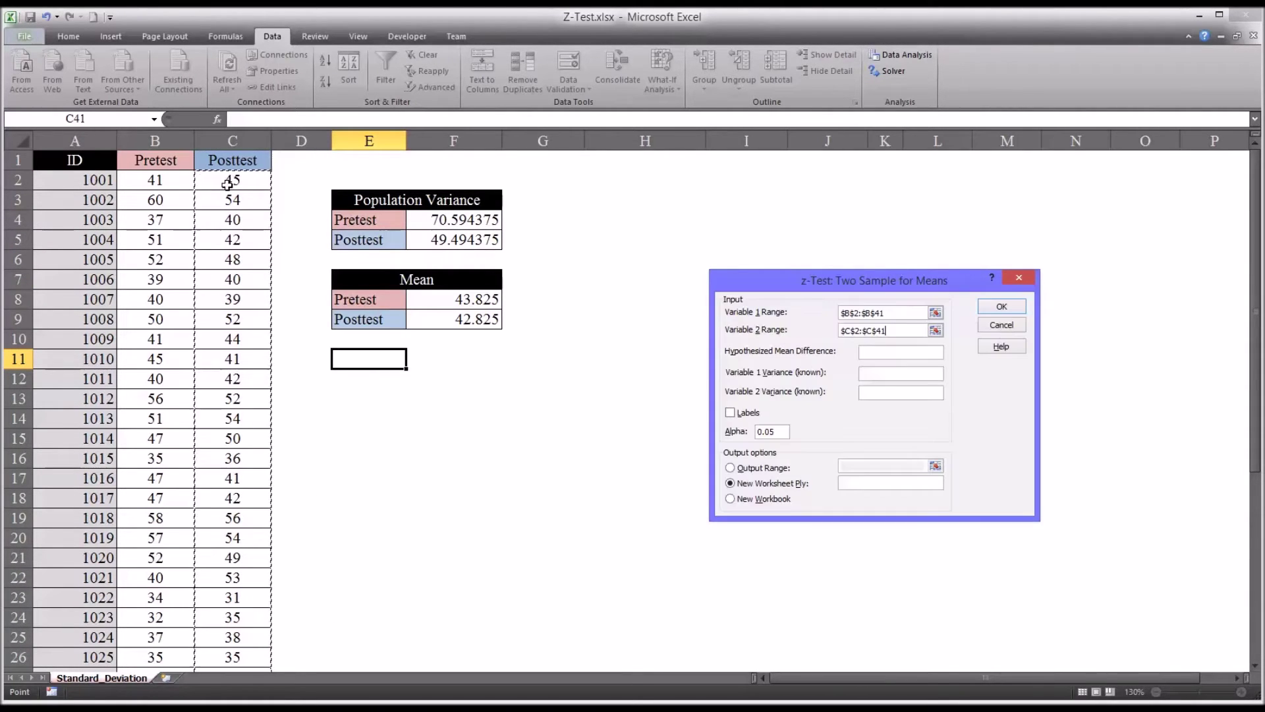
click(883, 313)
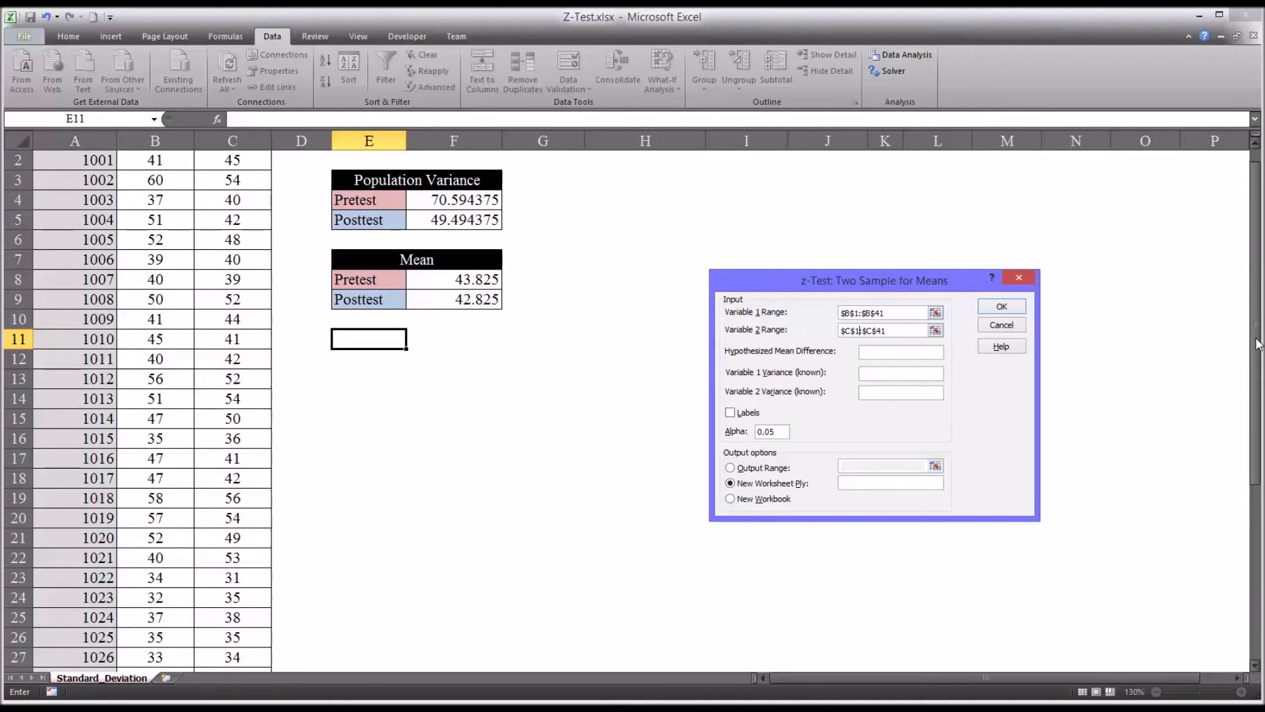
drag(1258, 342, 1257, 297)
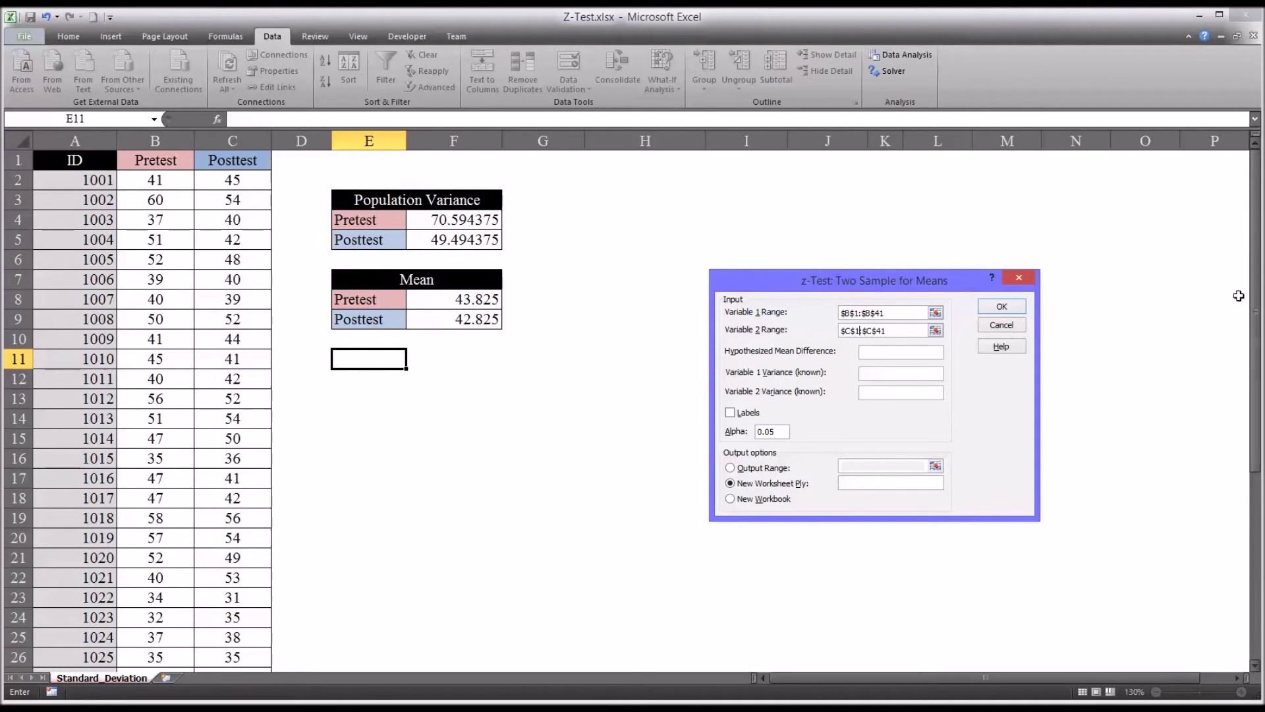
- Tick Labels and enter known variances 70.59 for Pretest and 49.49 for Posttest
click(732, 413)
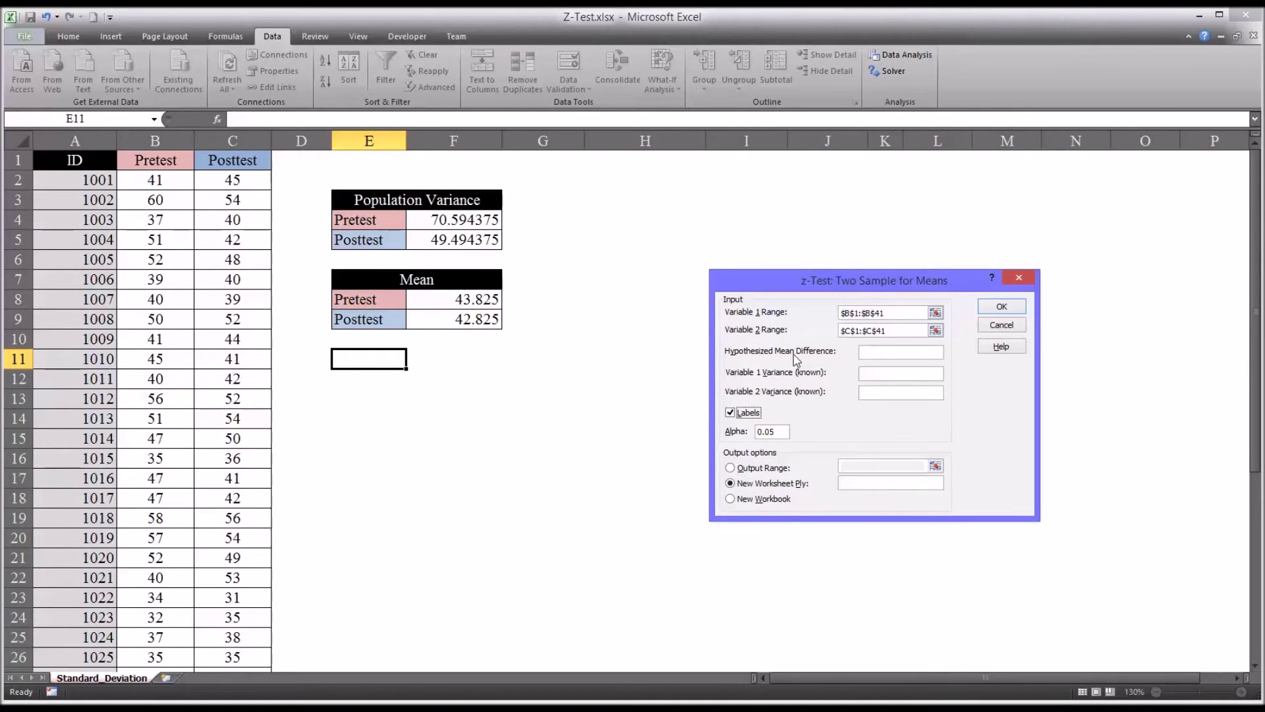
click(874, 353)
text(49.49)
- Send the z-Test output to this sheet starting at cell E11
click(731, 469)
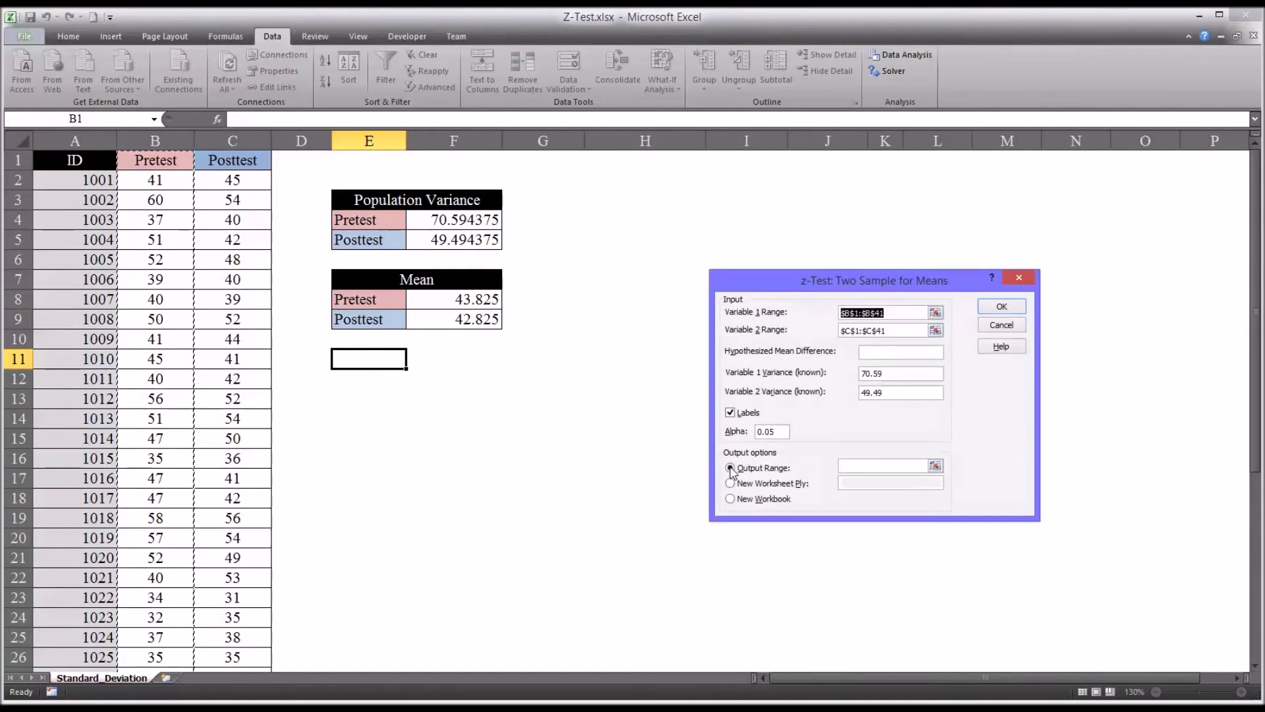
click(854, 465)
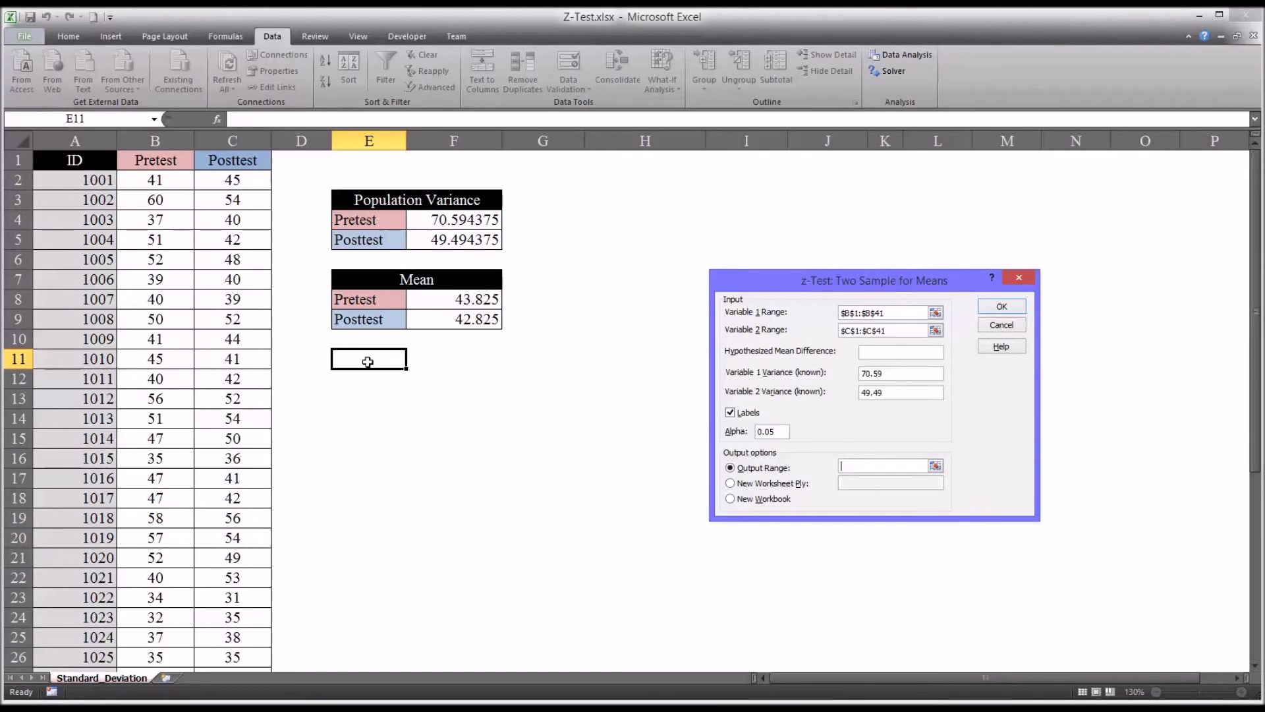
click(361, 367)
click(1002, 309)
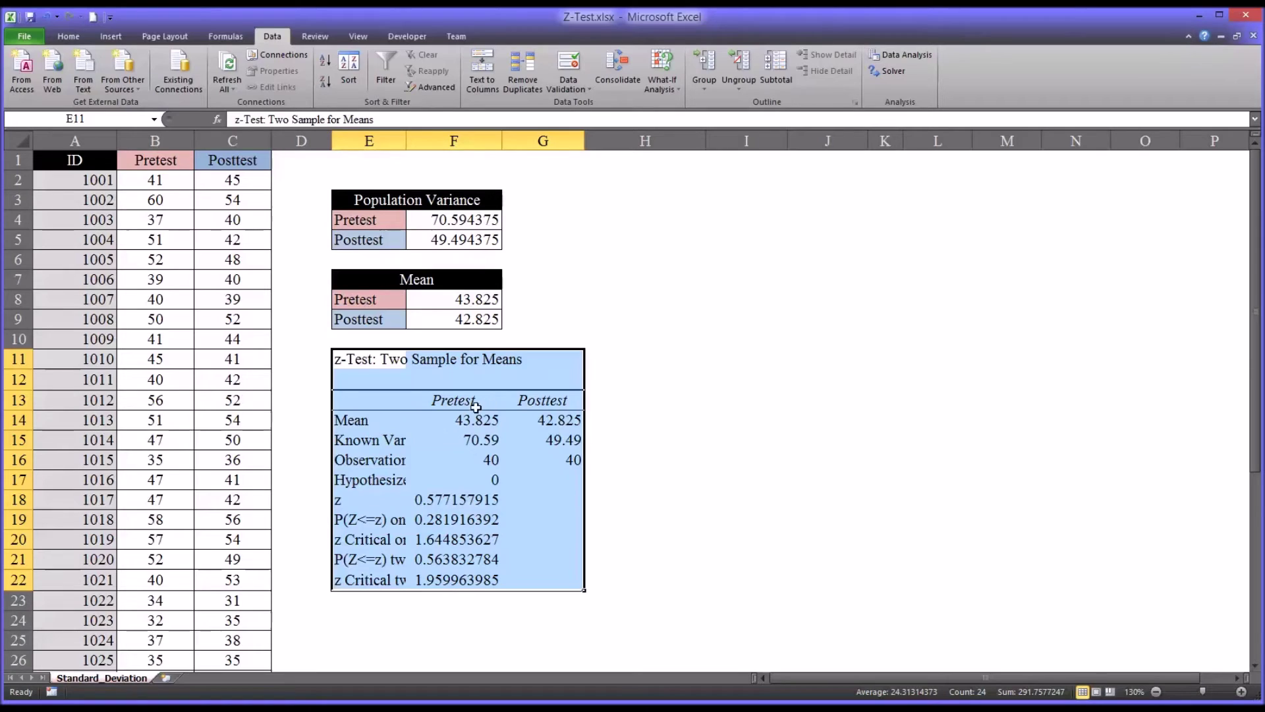
click(428, 422)
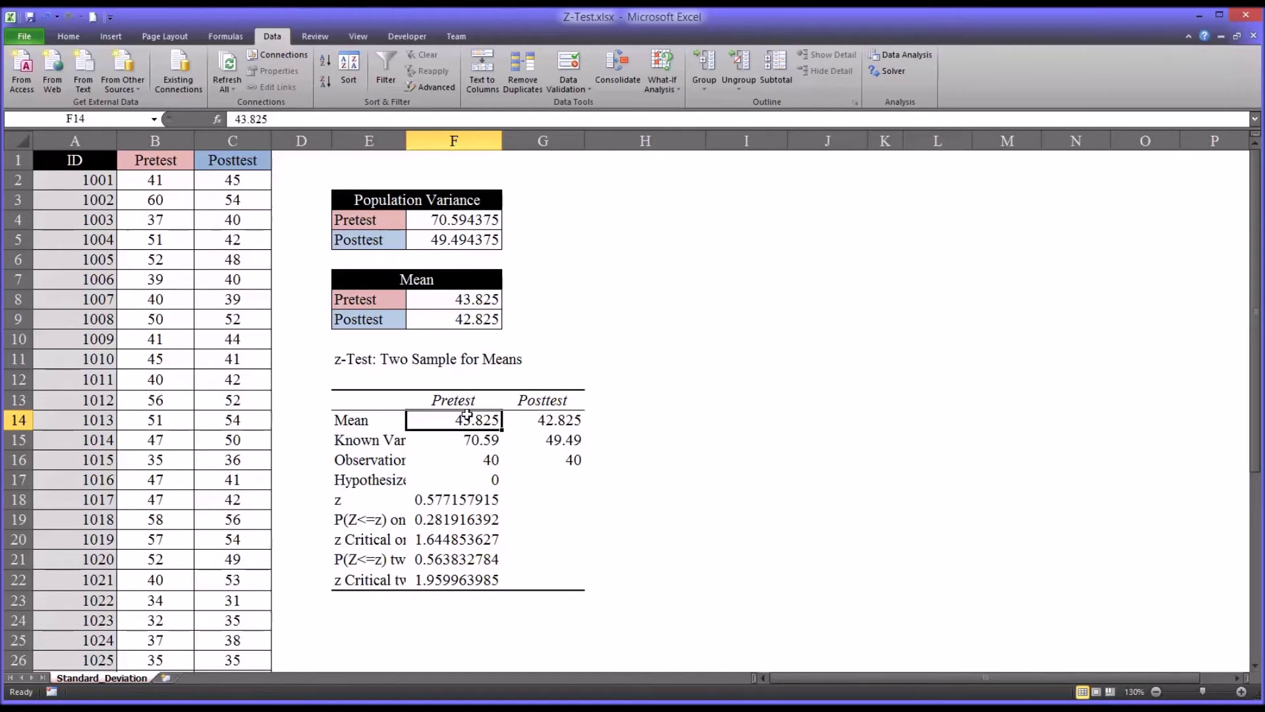
click(561, 422)
click(484, 422)
click(449, 445)
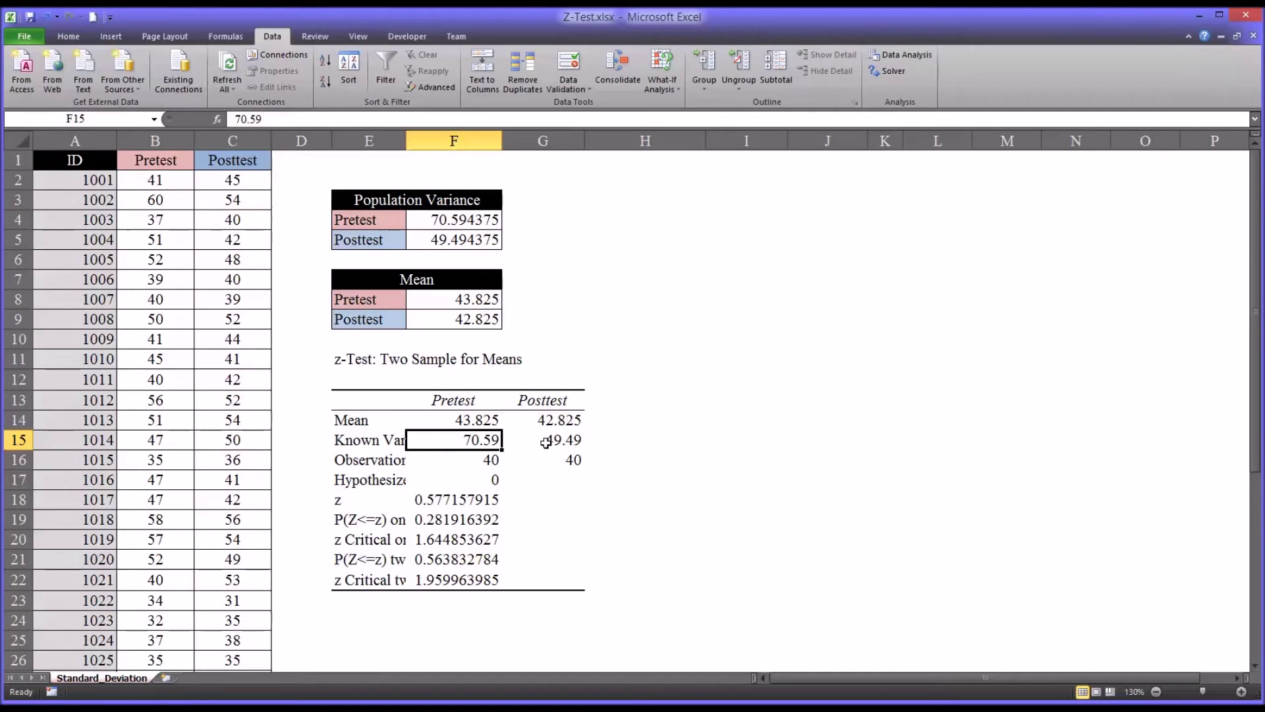
- Widen column E so labels like Hypothesized Mean Difference fit, and check both 40 observation counts
drag(469, 464, 515, 463)
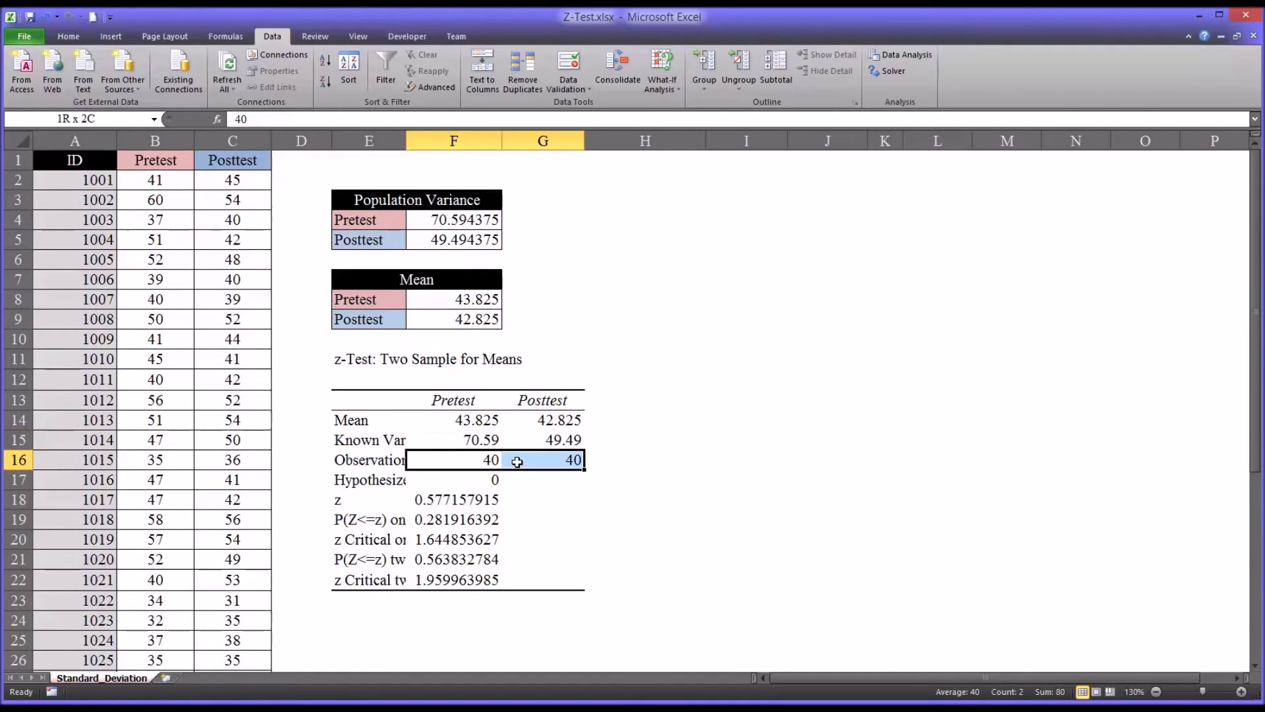
drag(407, 140, 531, 139)
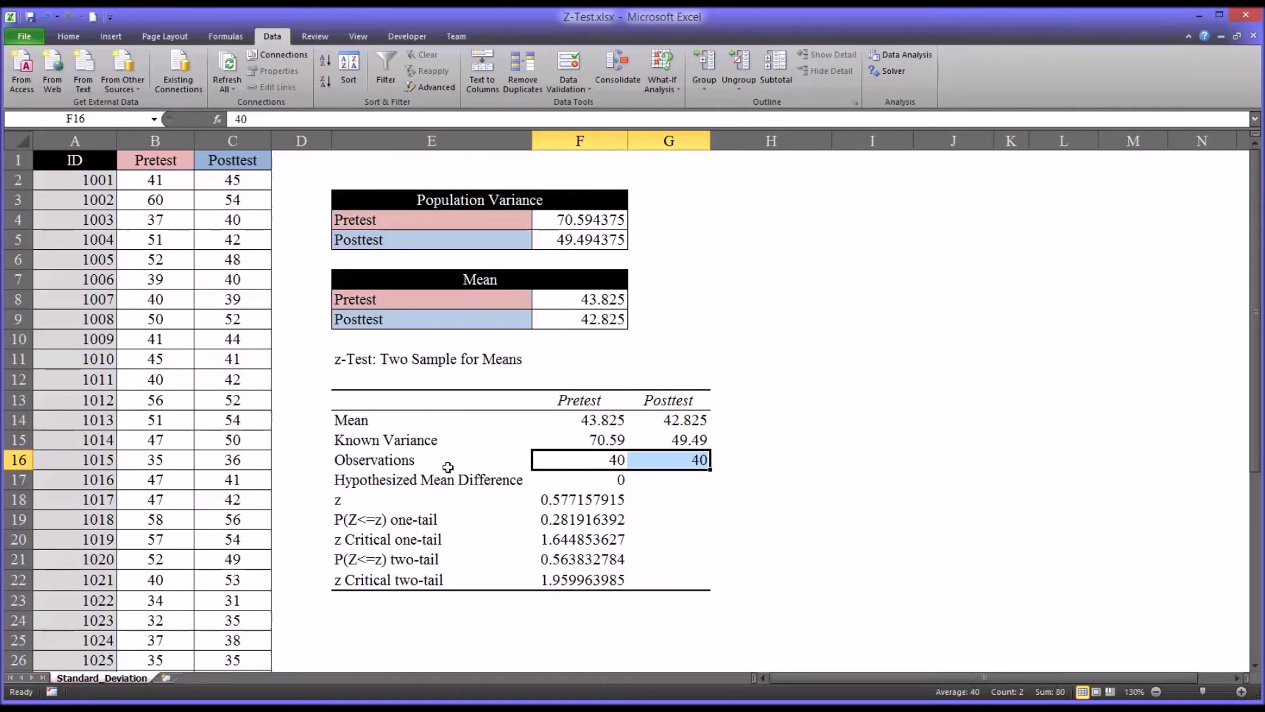
click(580, 461)
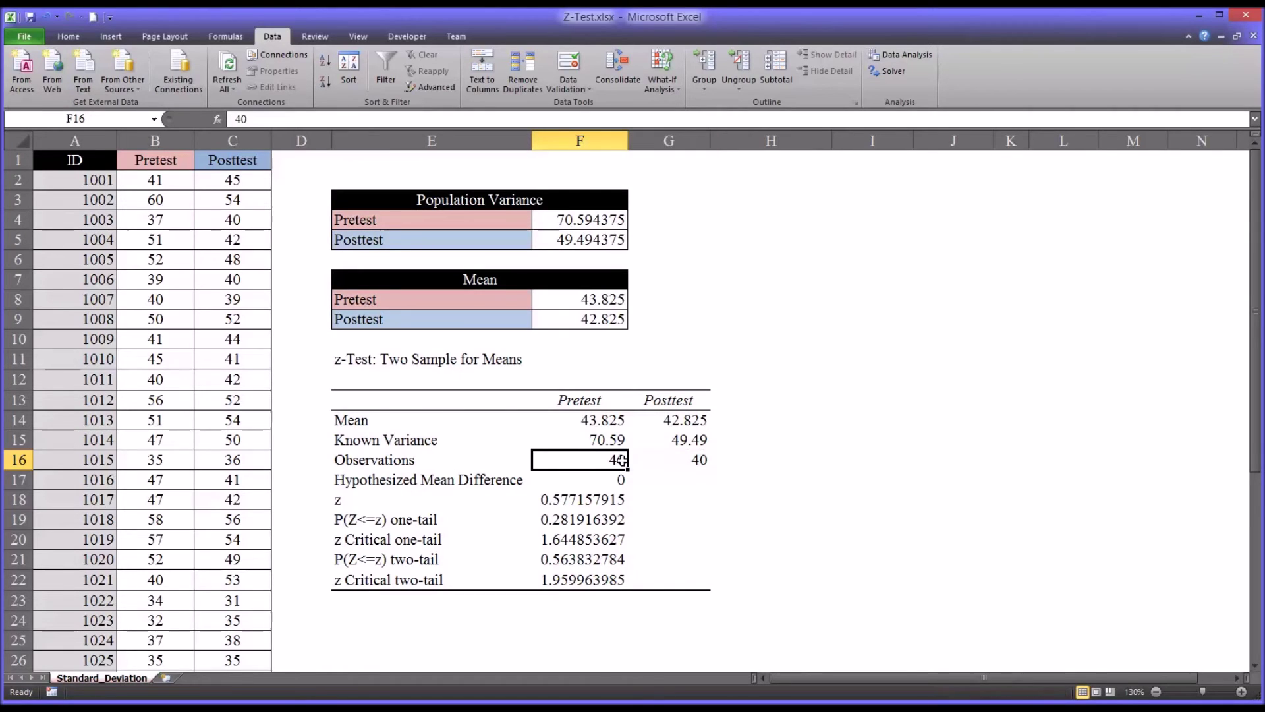
click(660, 464)
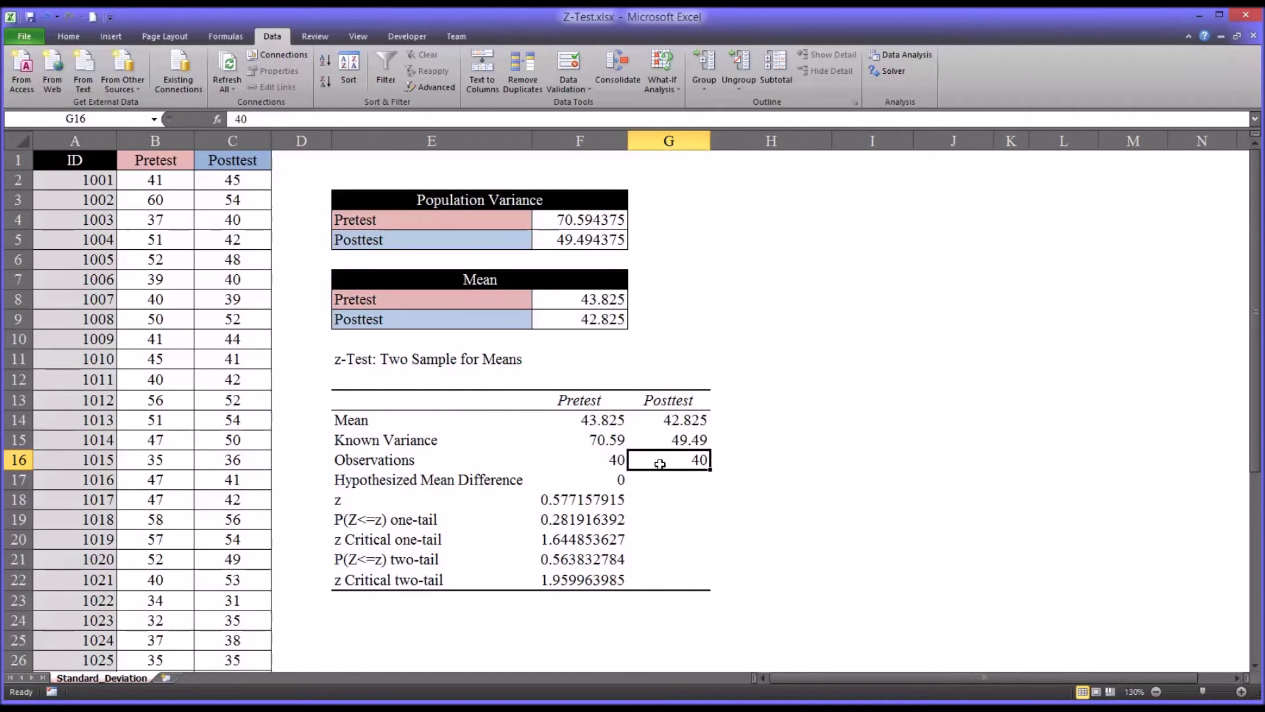
- Review the z value, critical z (two-tail 1.959963985) and two-tail P 0.563832784
click(581, 480)
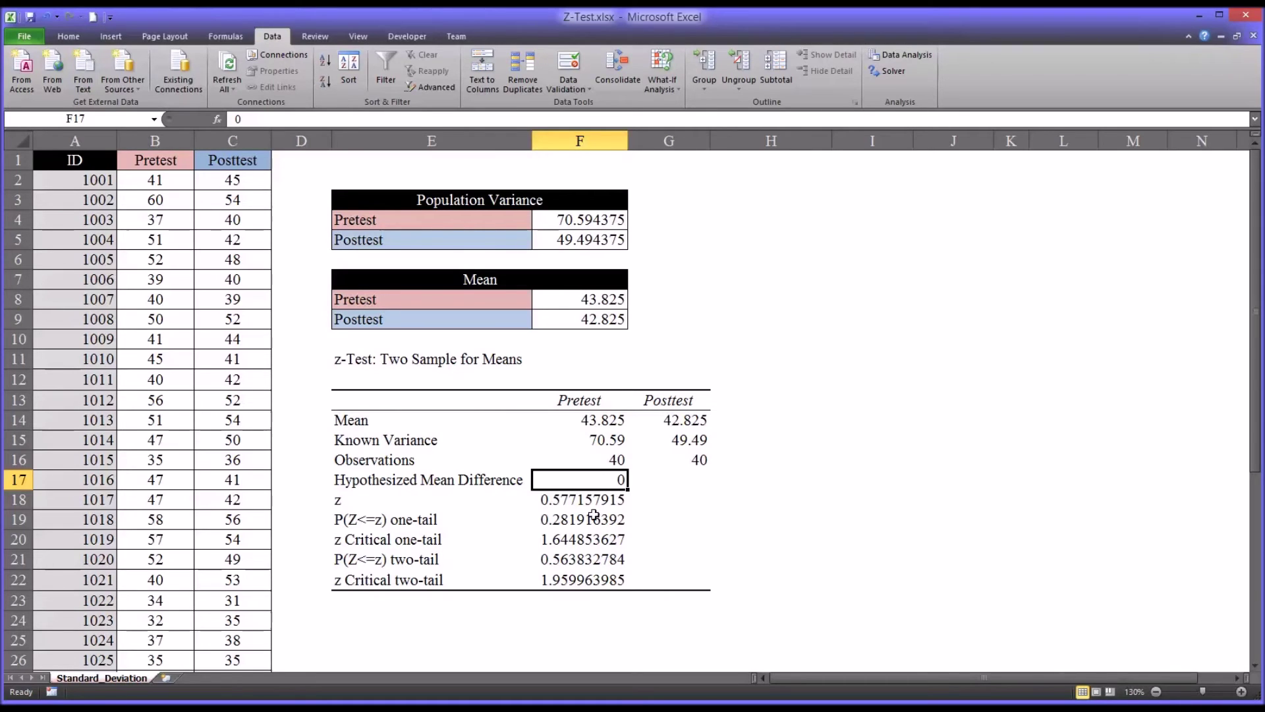
click(573, 507)
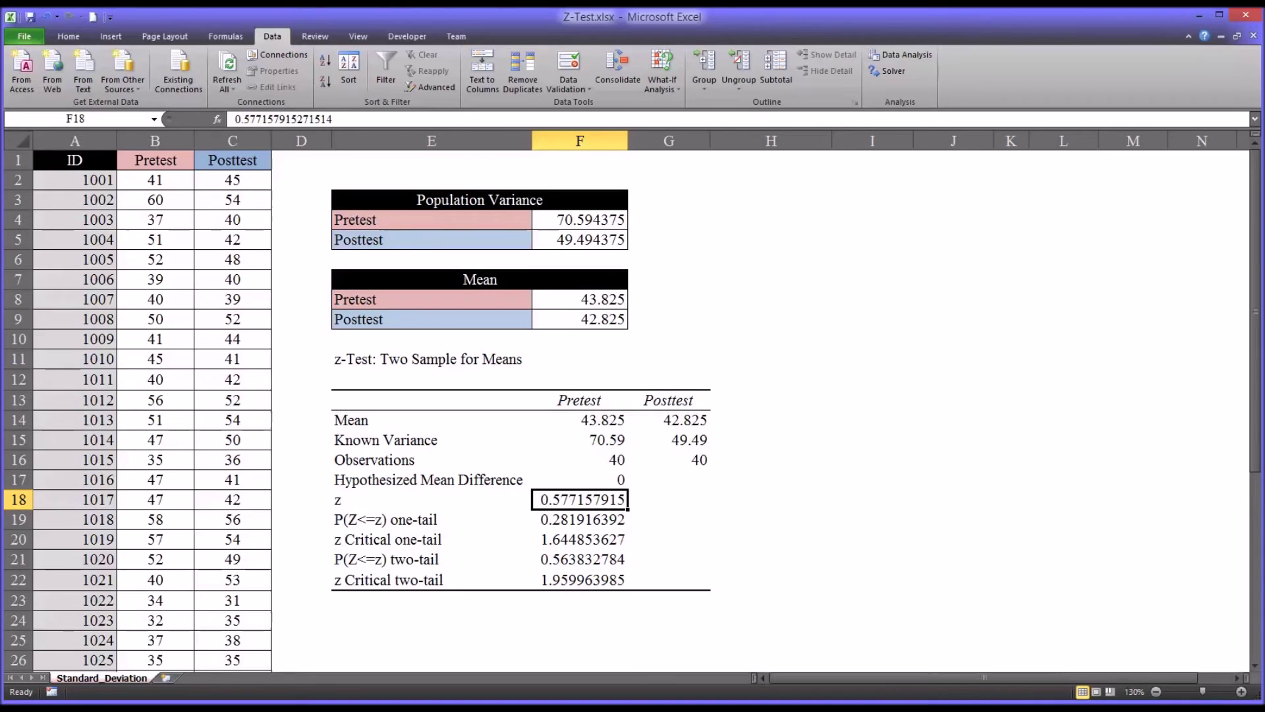
click(591, 542)
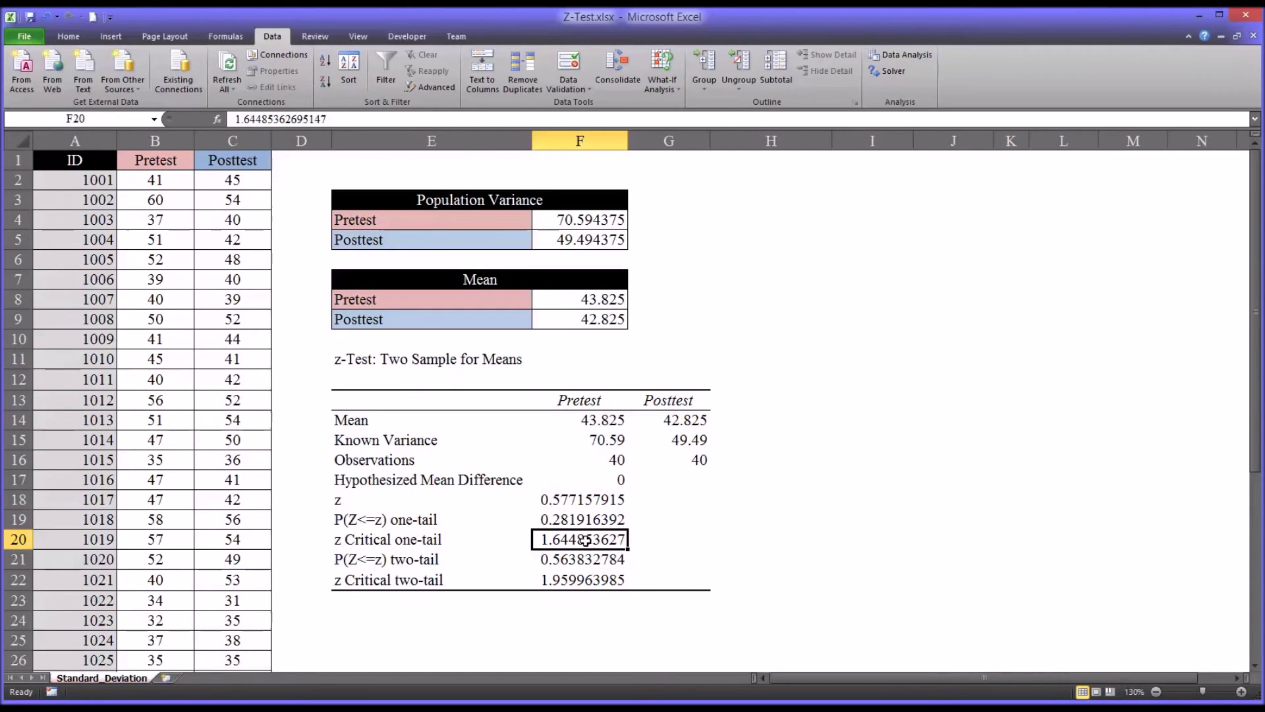
click(572, 580)
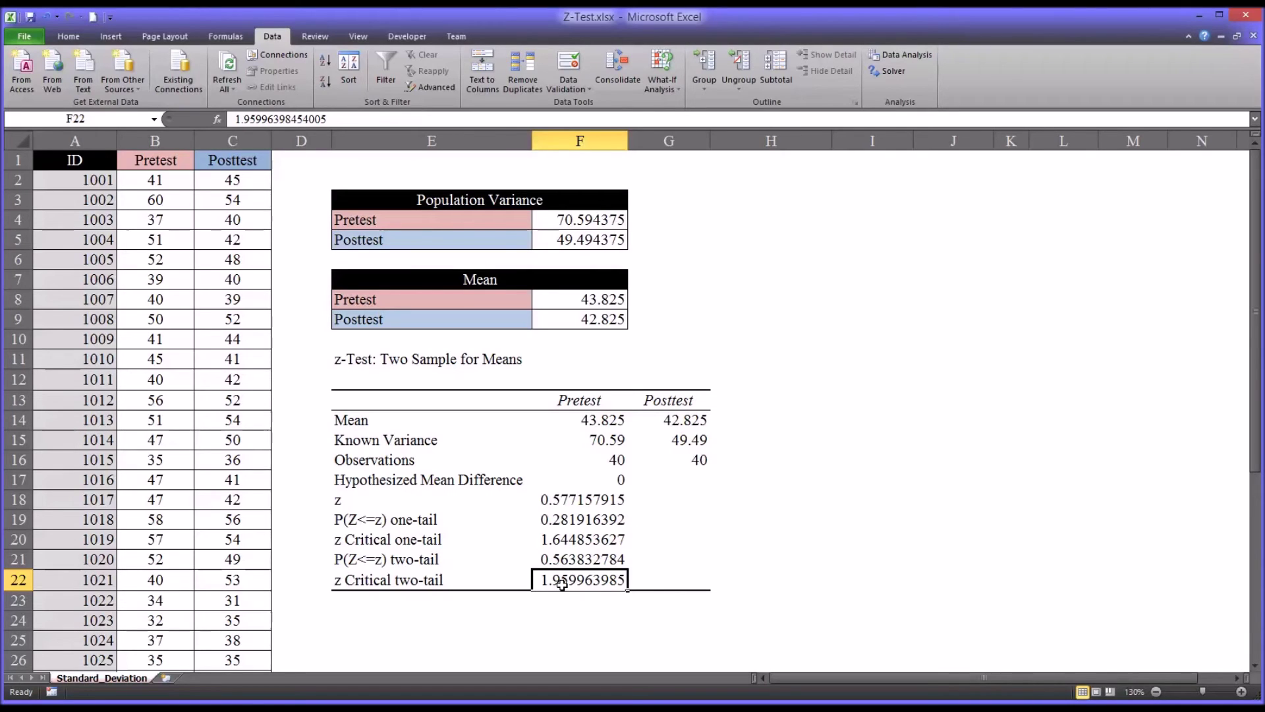
click(537, 501)
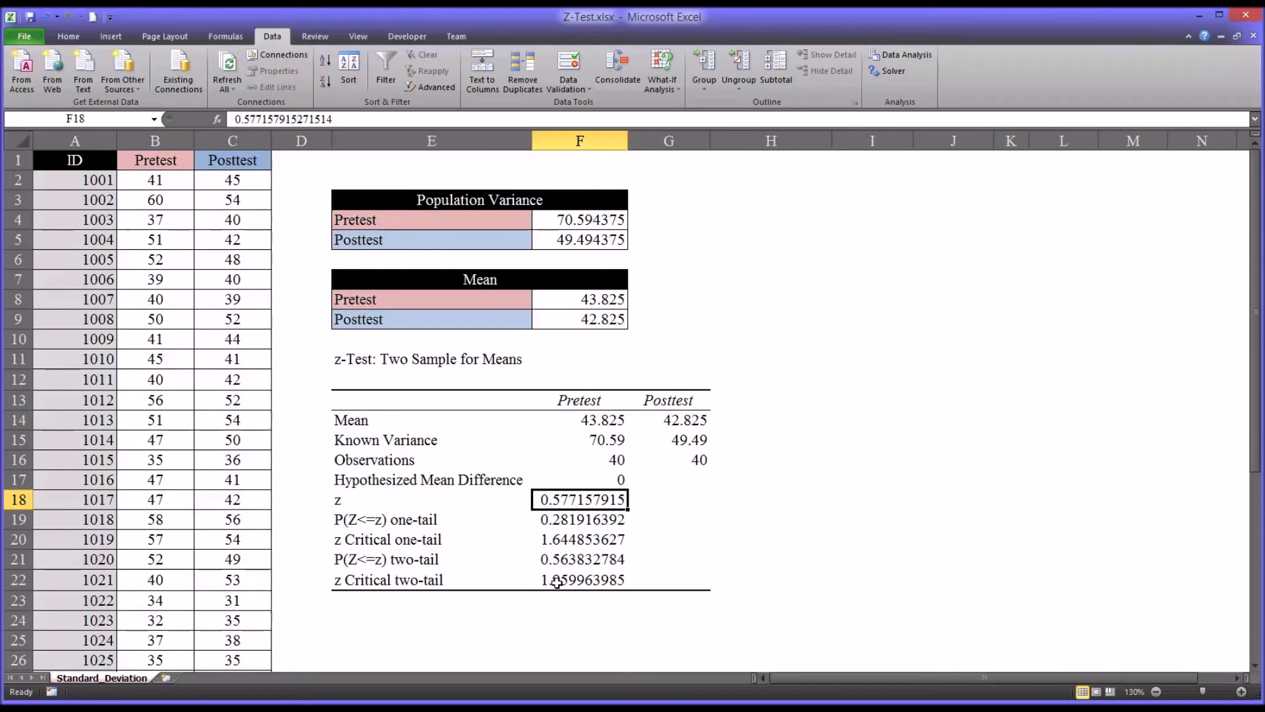
click(554, 559)
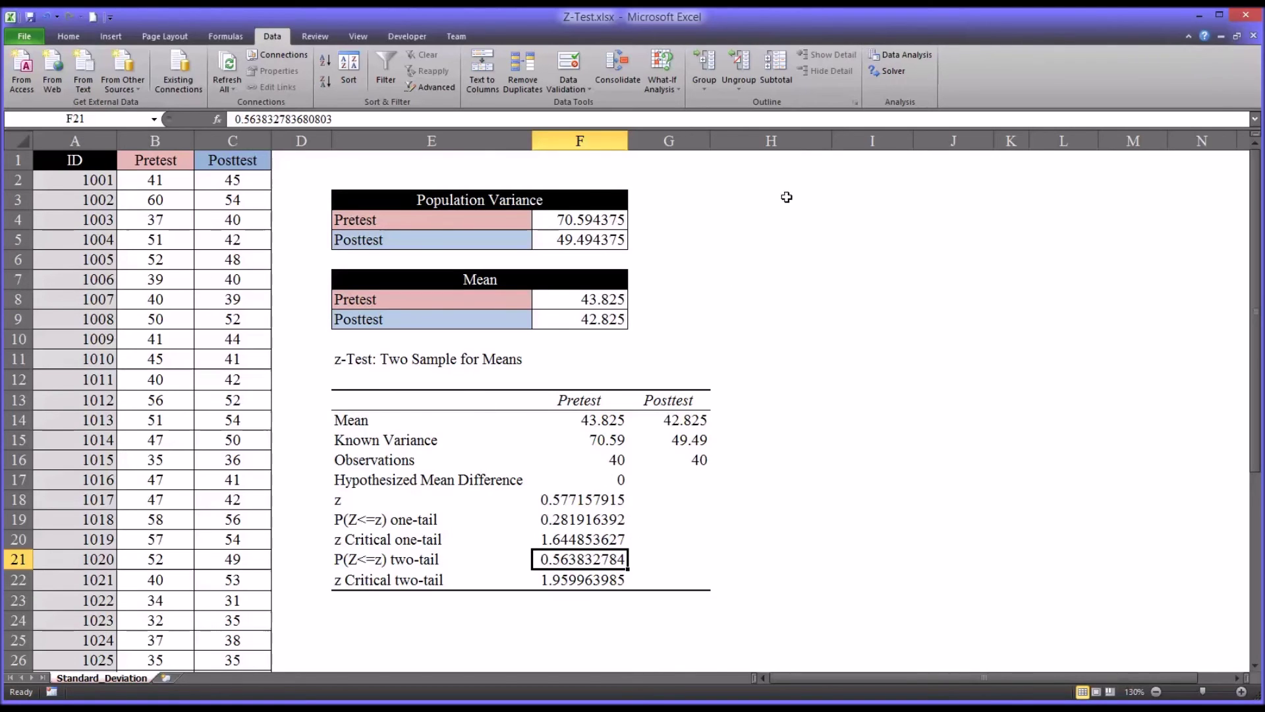
- Open the Data Analysis tool list with z-Test: Two Sample for Means selected
click(897, 56)
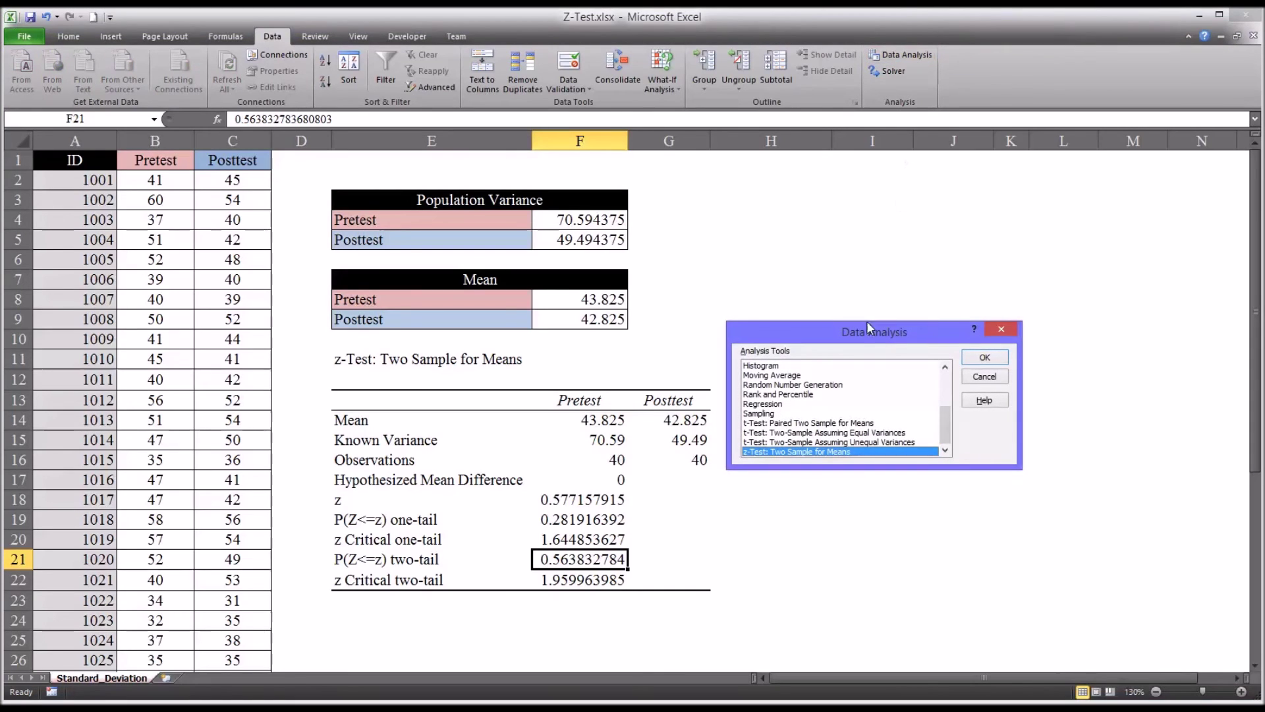
- Move the Data Analysis dialog aside, then close it without running any analysis
drag(857, 328, 889, 307)
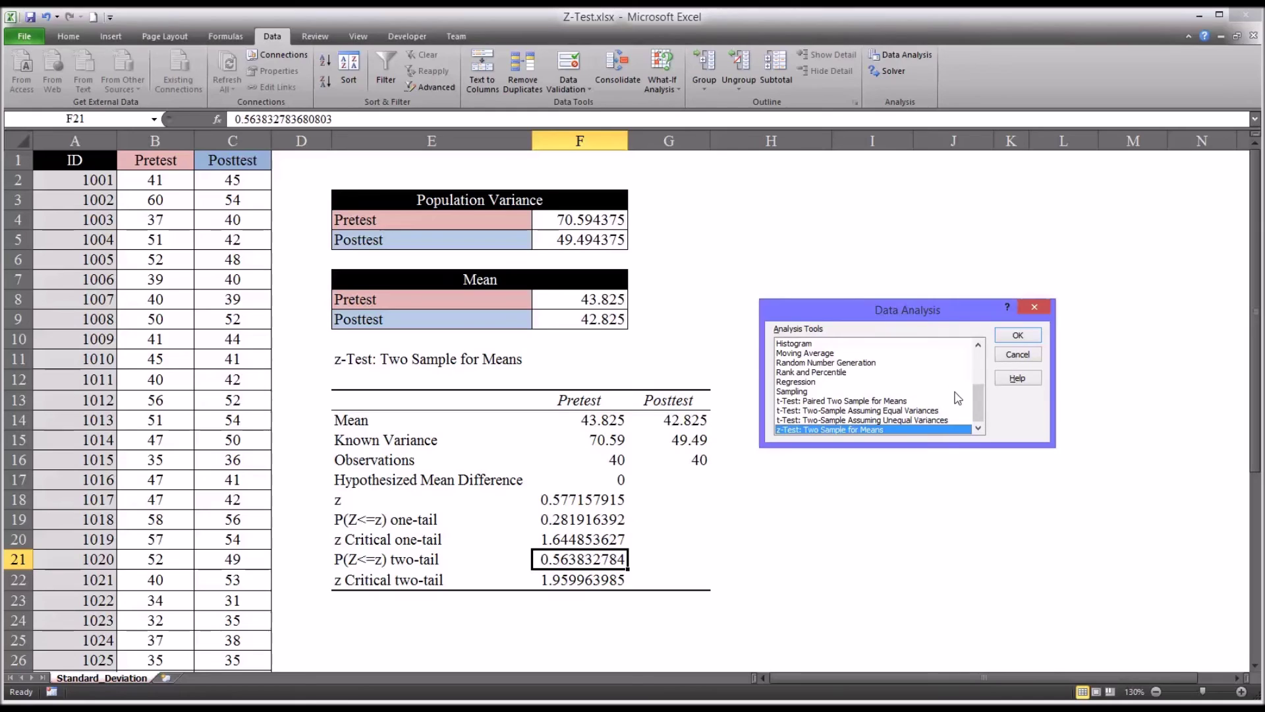
mouse_move(978, 403)
mouse_down()
mouse_move(978, 358)
mouse_move(981, 410)
mouse_up()
click(1033, 306)
- Review the z-Test output title and Known Variance row, then select ID 1005's posttest score in C6
click(389, 361)
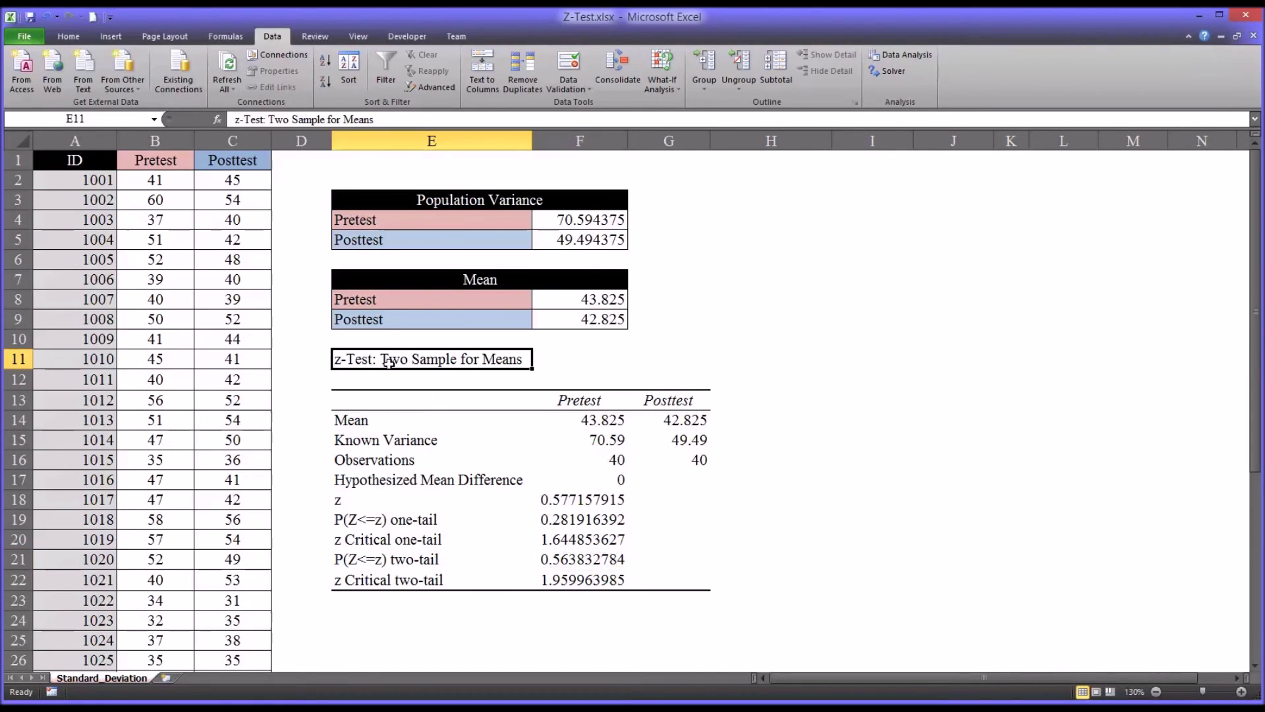
click(398, 440)
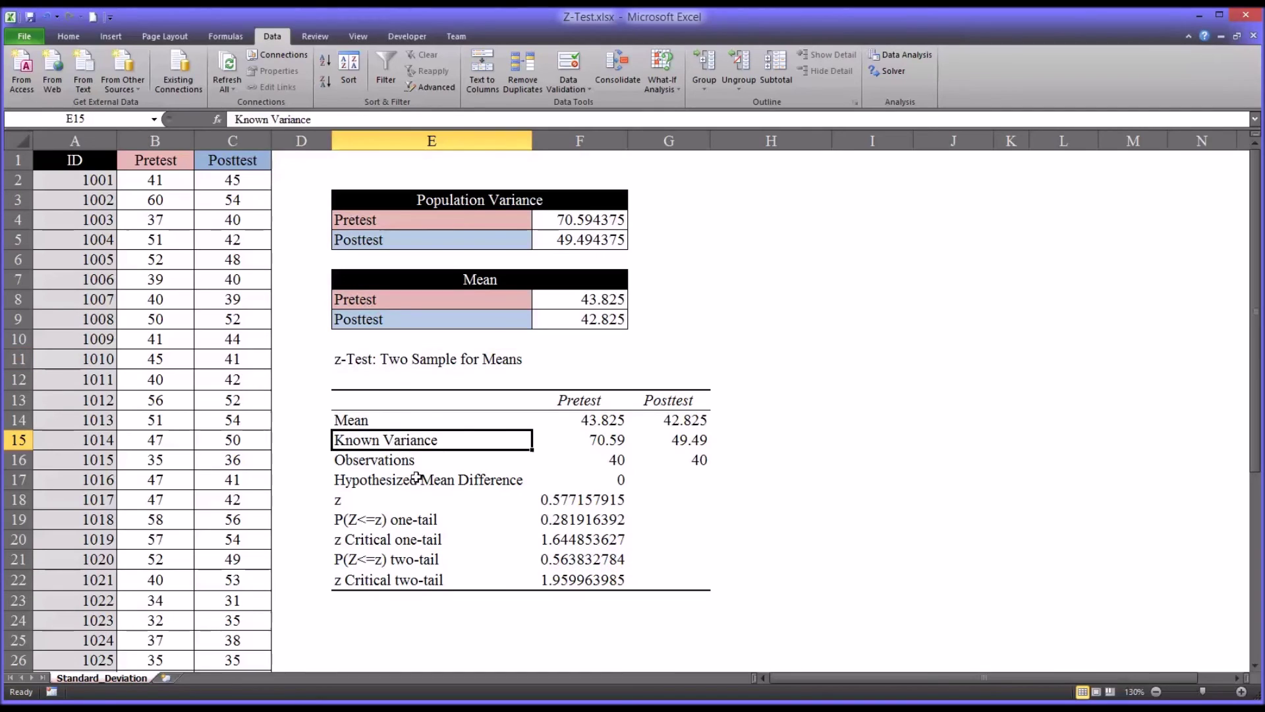
click(212, 261)
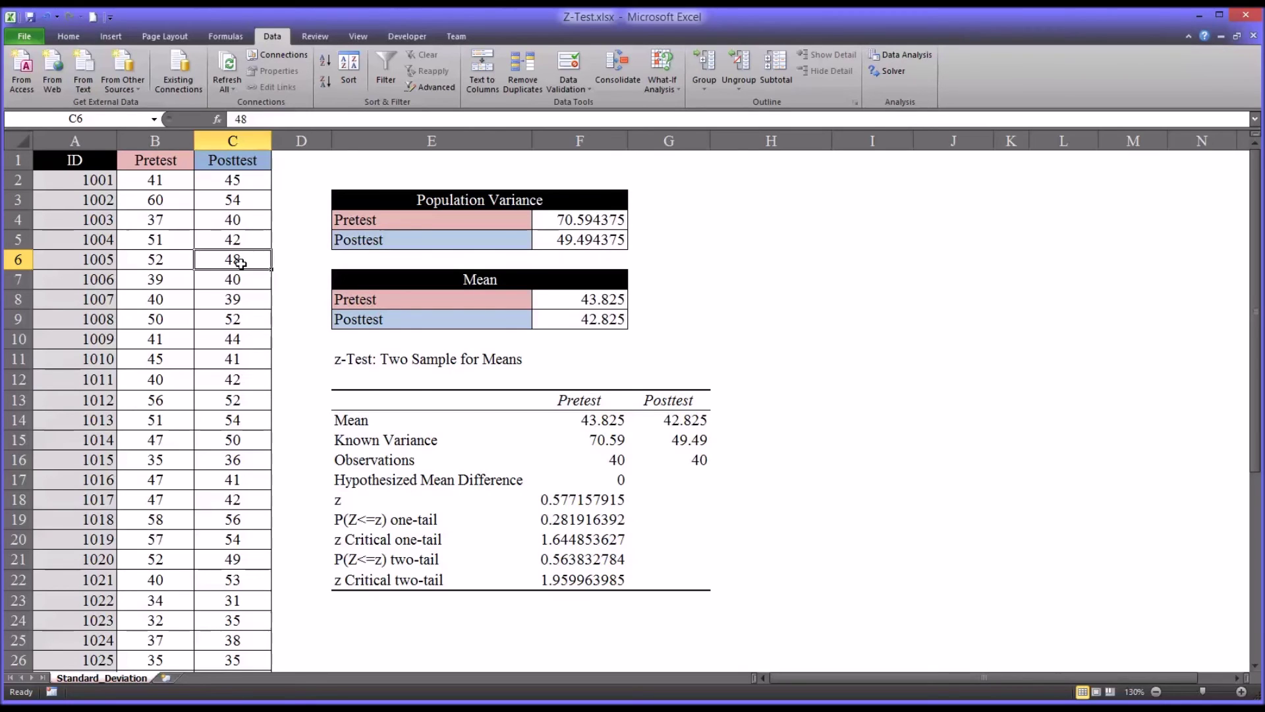
- Correct ID 1005's posttest score in C6 to 38 and check the recalculated Posttest mean
text(38)
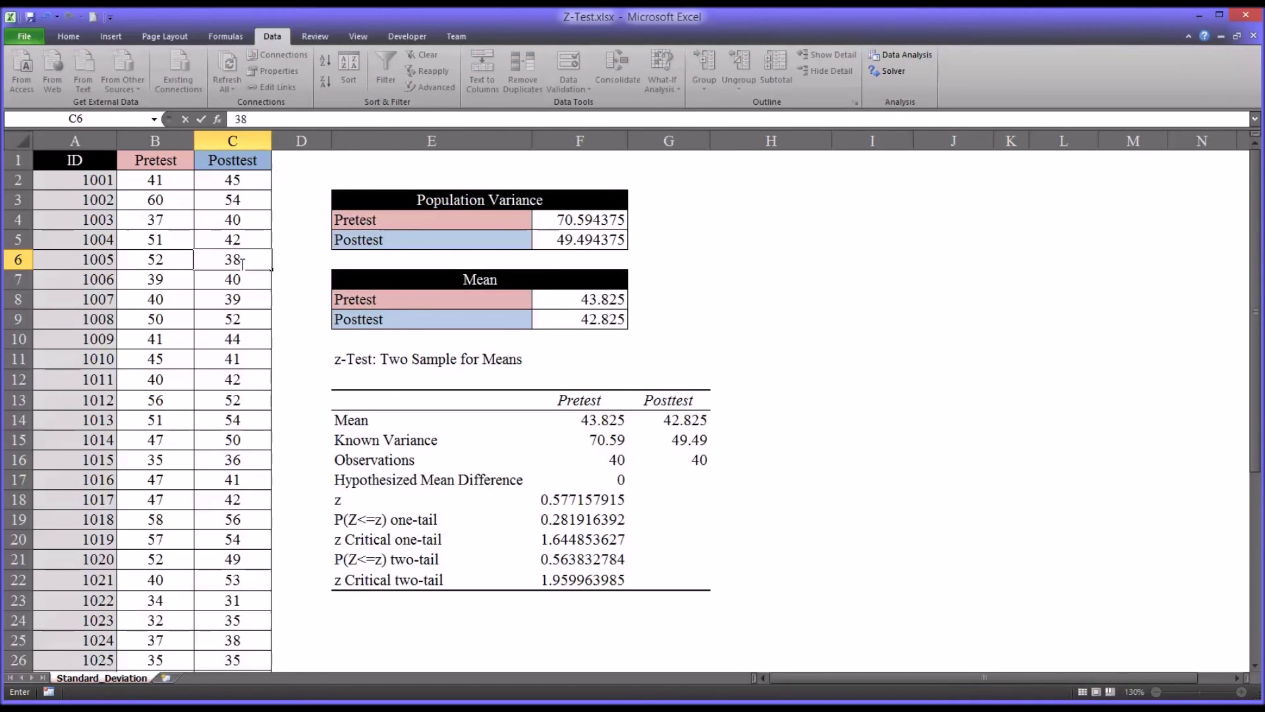
key(Return)
click(567, 324)
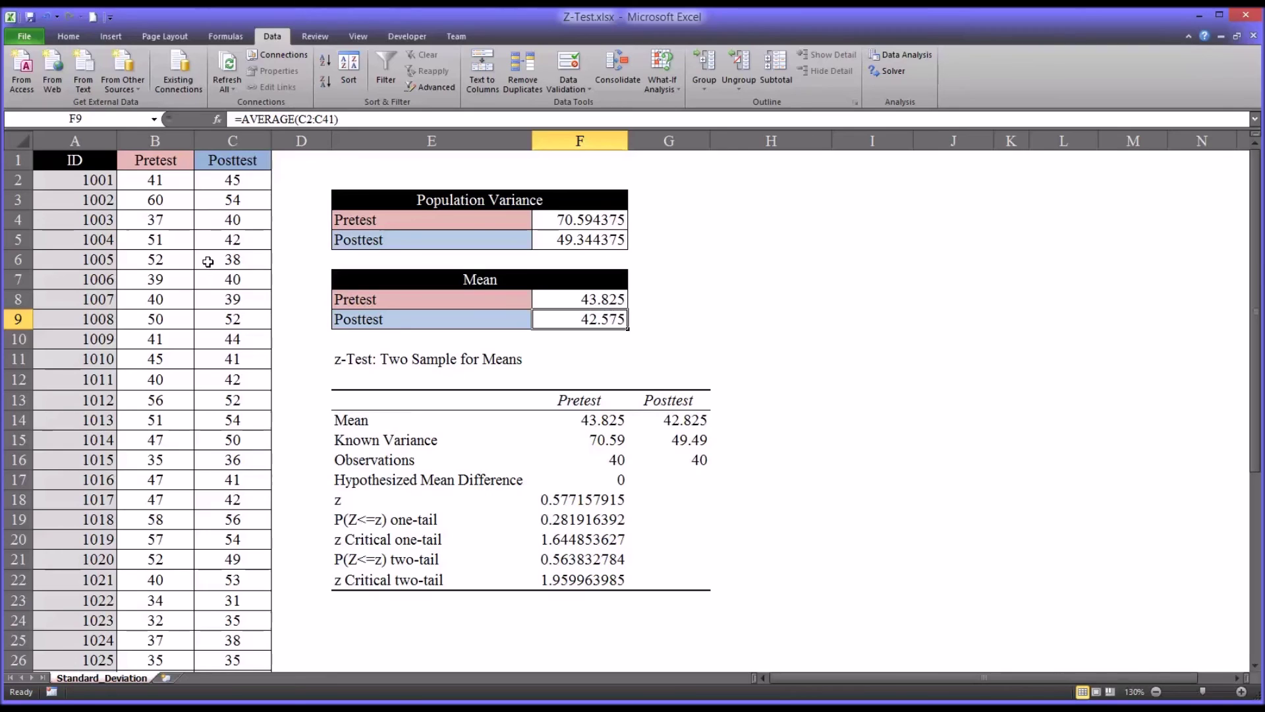
click(354, 361)
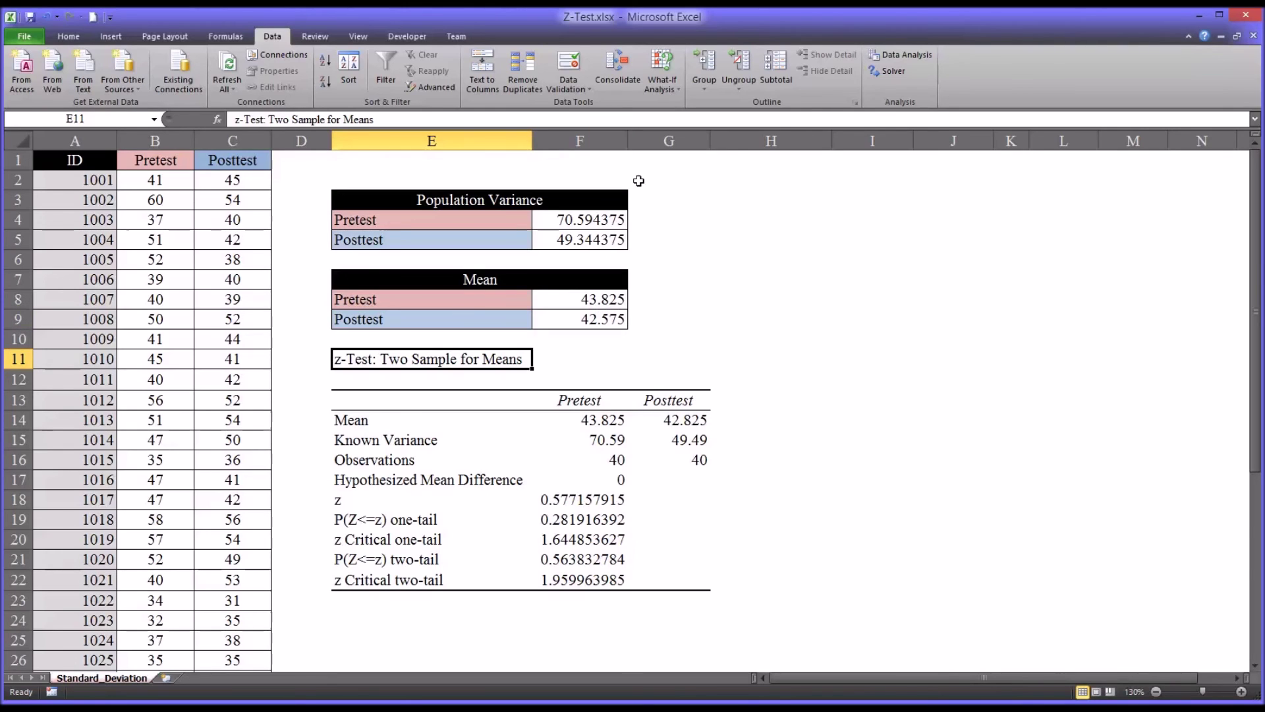
- Rerun z-Test: Two Sample for Means into E11 with Posttest known variance changed to 49.34
click(895, 61)
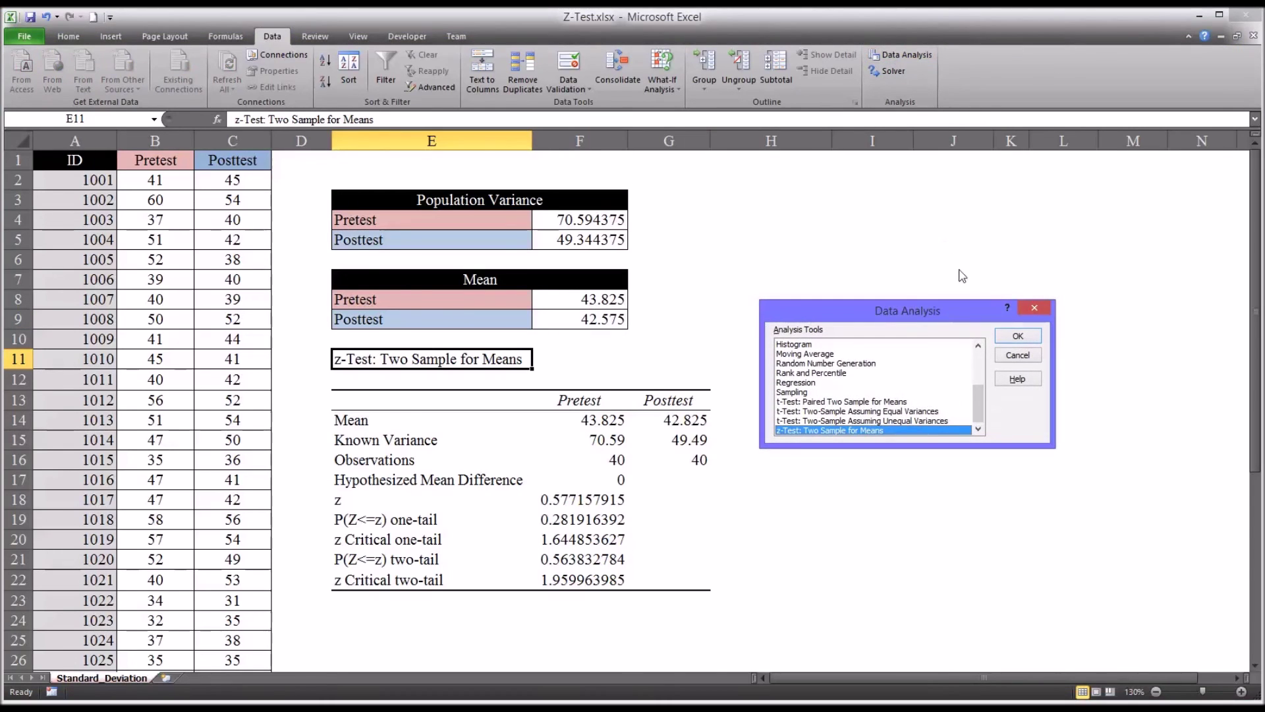
click(1018, 336)
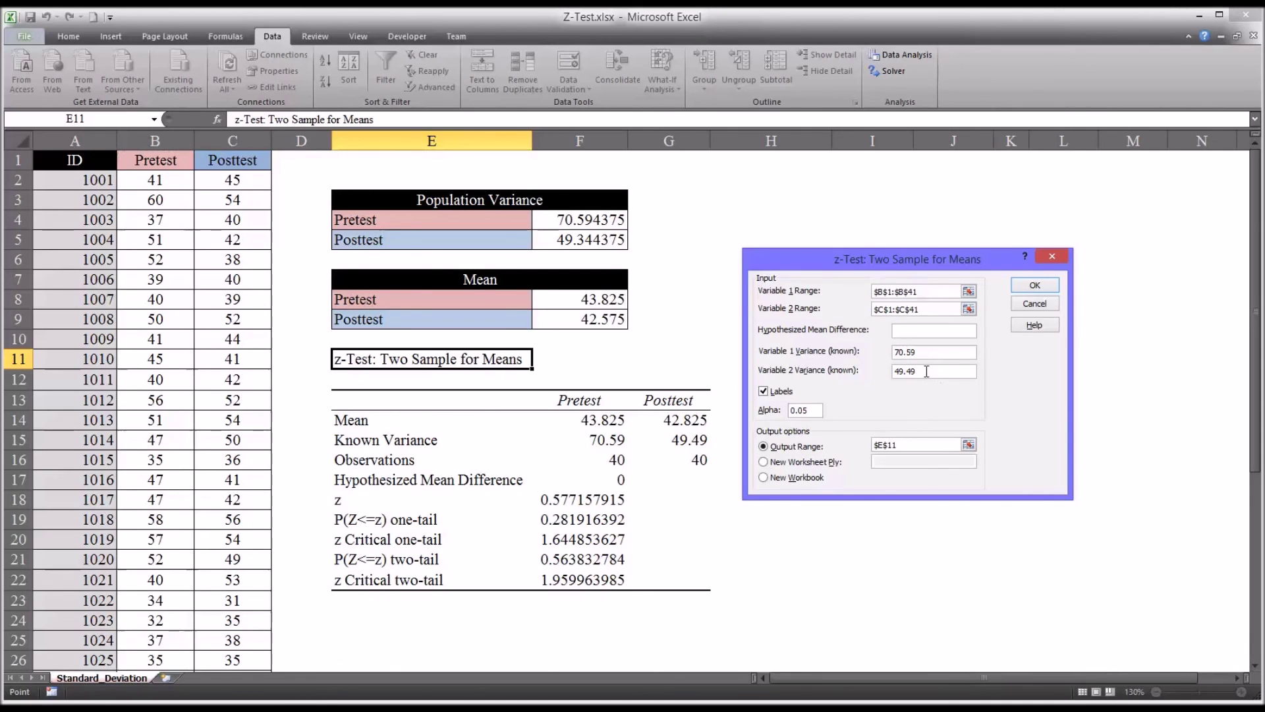
click(924, 371)
click(1035, 286)
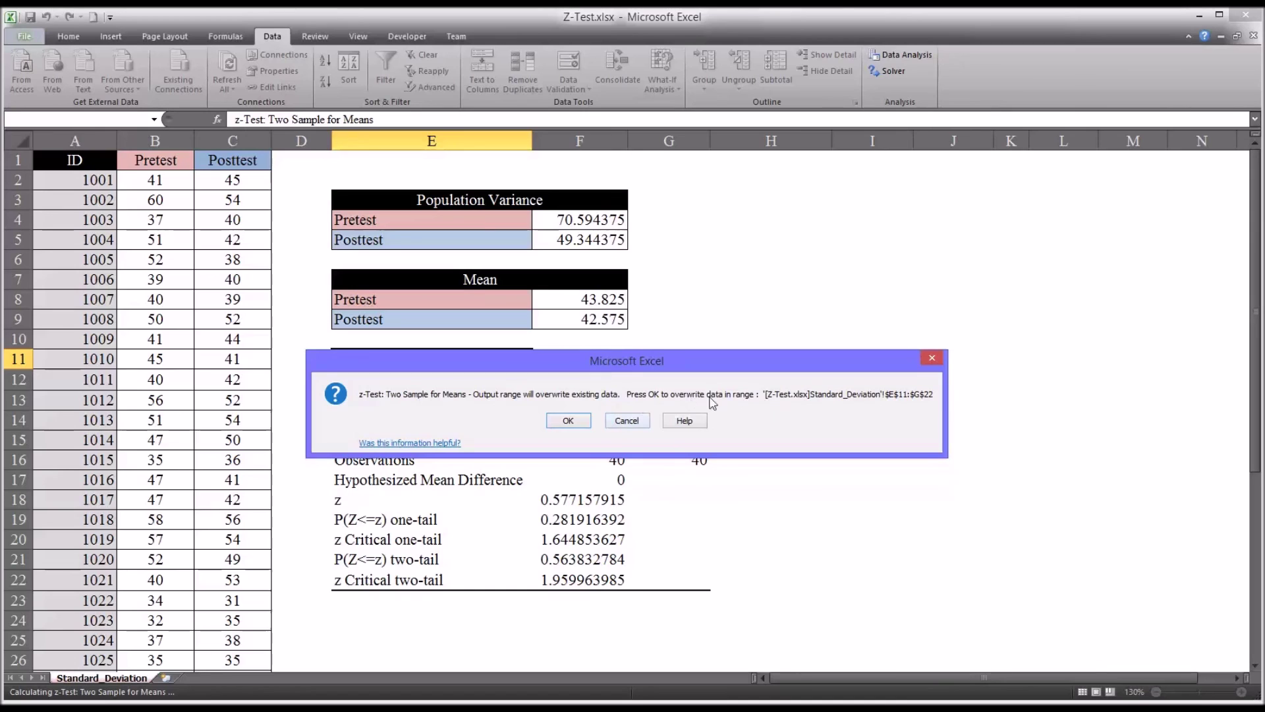
- Confirm overwriting E11:G22 and review the new z 0.721898421 and two-tail P 0.470356932
click(567, 422)
click(575, 485)
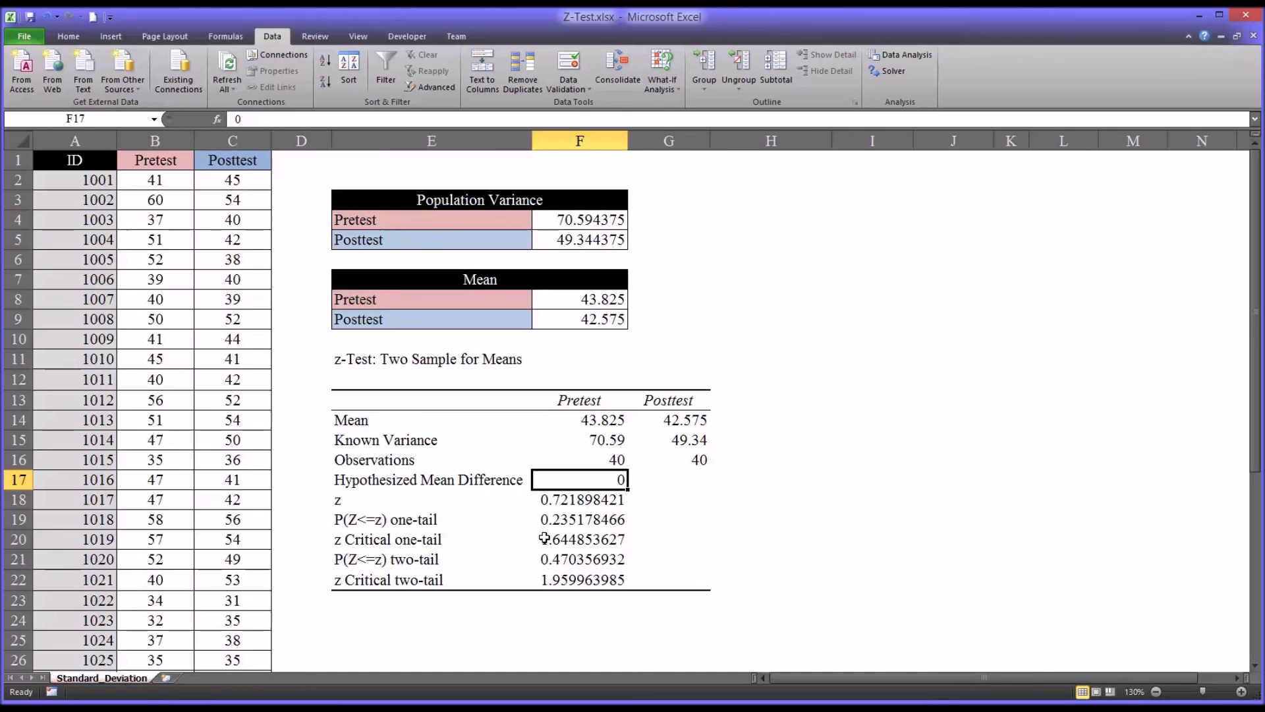
click(547, 559)
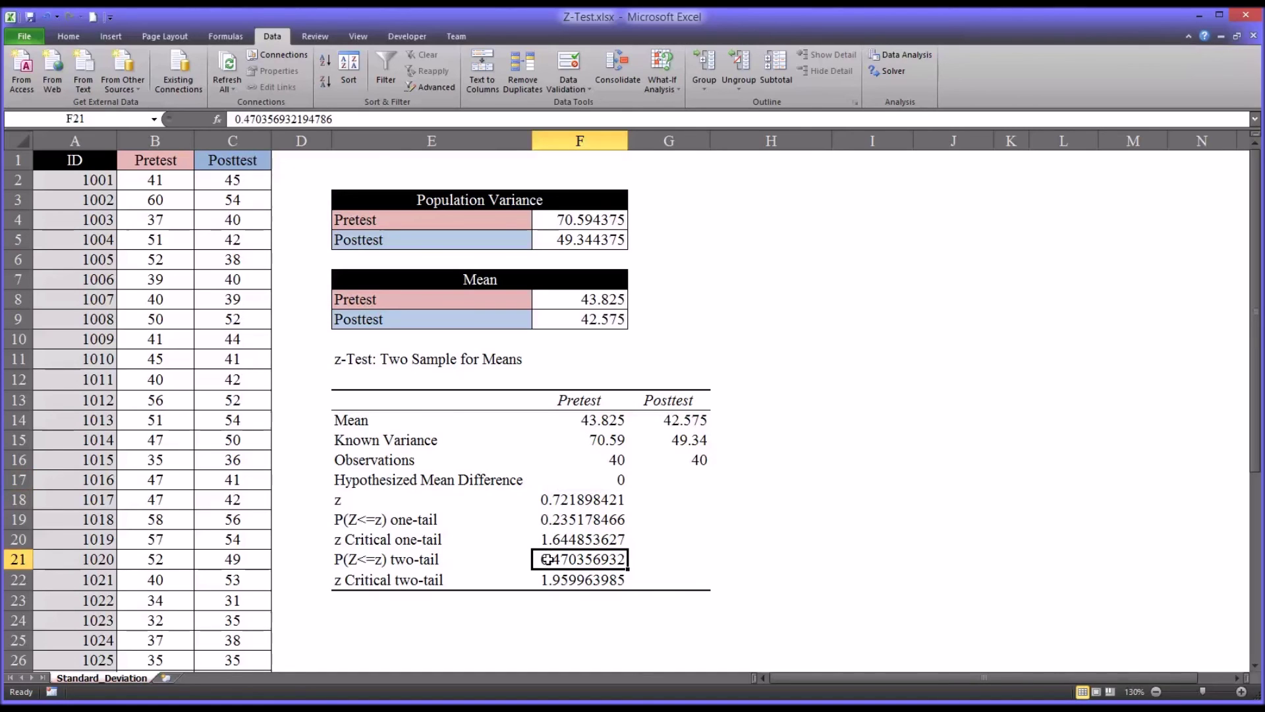
click(548, 521)
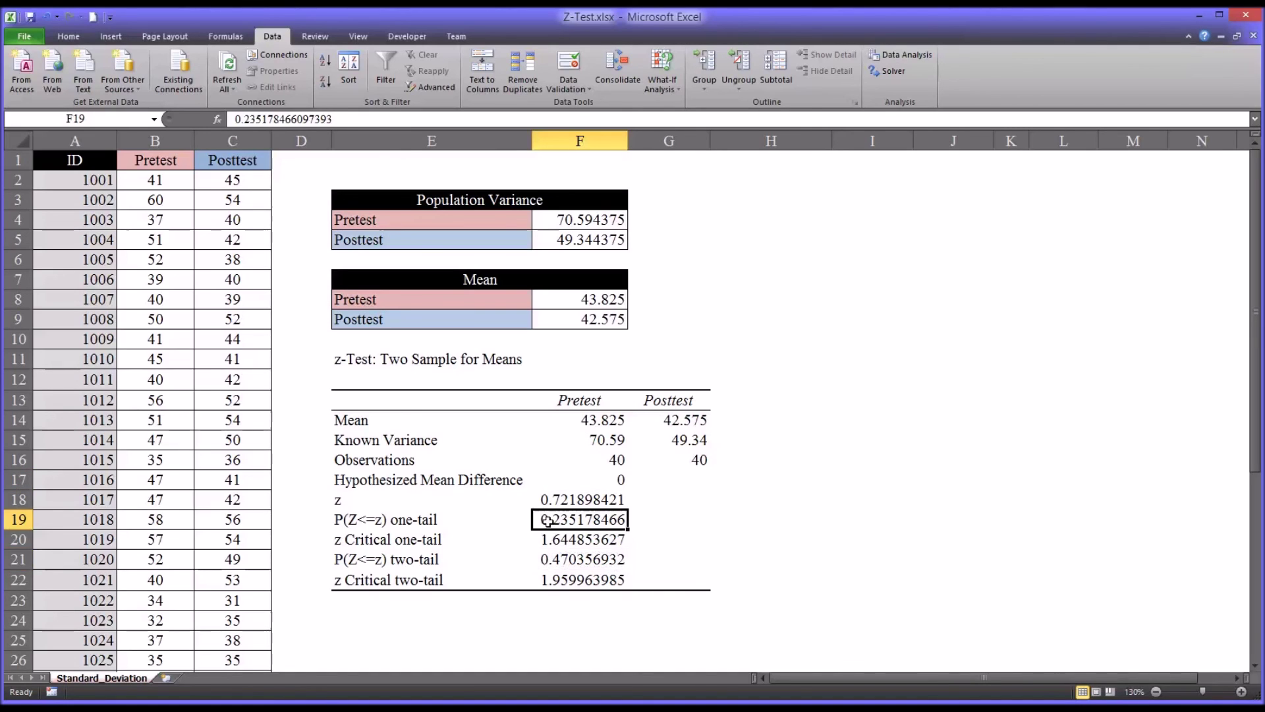
click(549, 561)
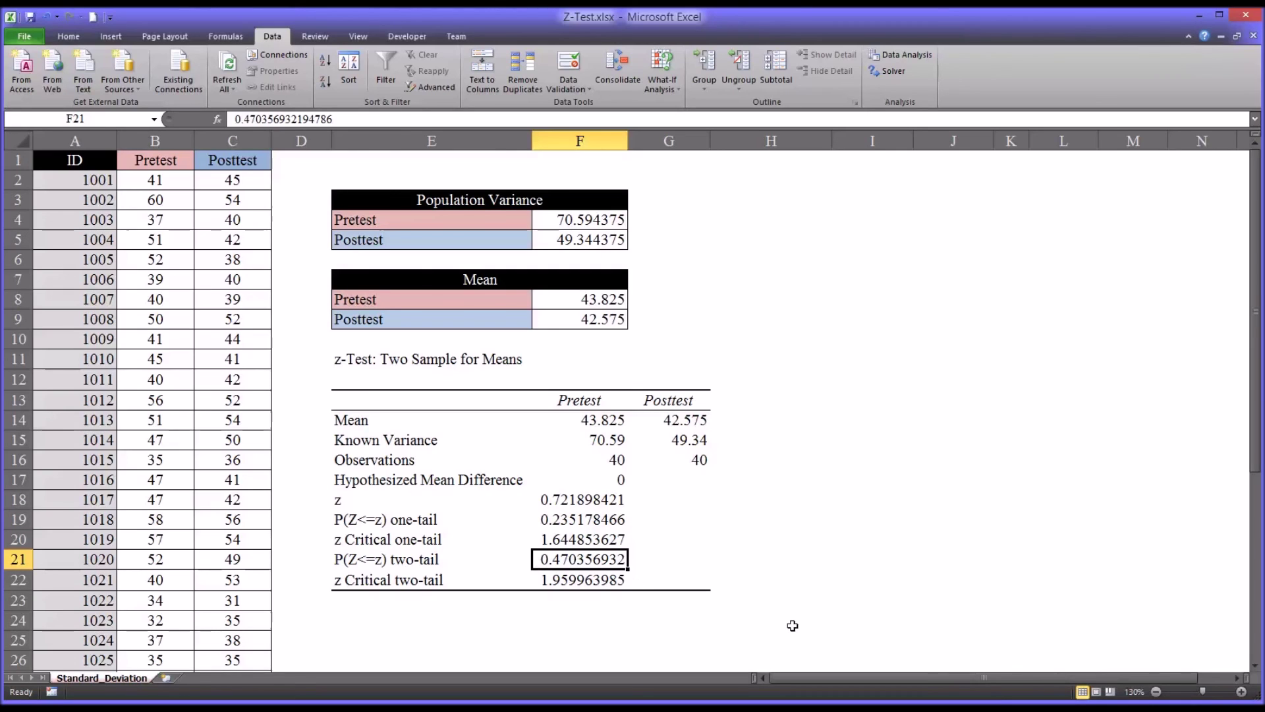